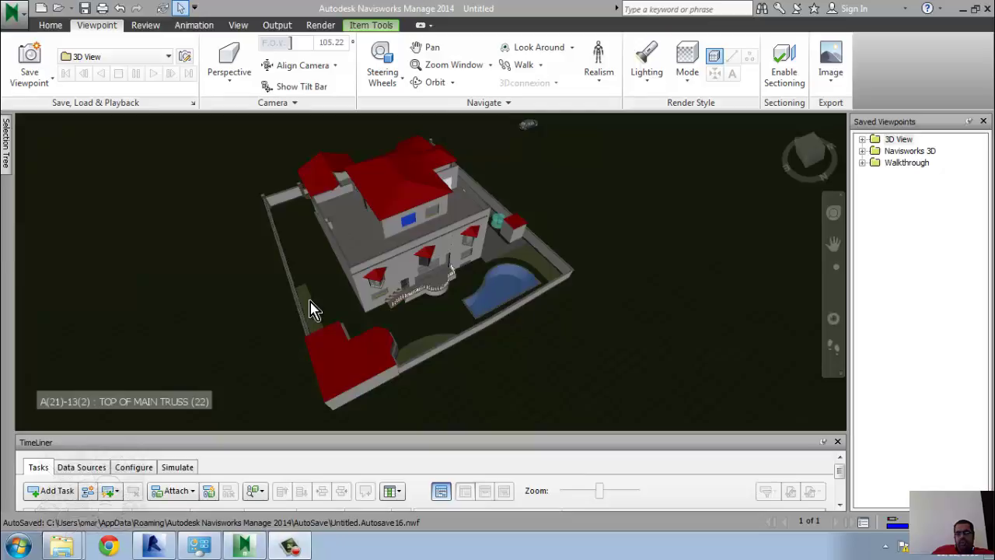
# - Nudge the villa model in the view, glancing at the Review tools before returning to Viewpoint
pyautogui.moveTo(322, 304); pyautogui.dragTo(332, 309, button='middle')
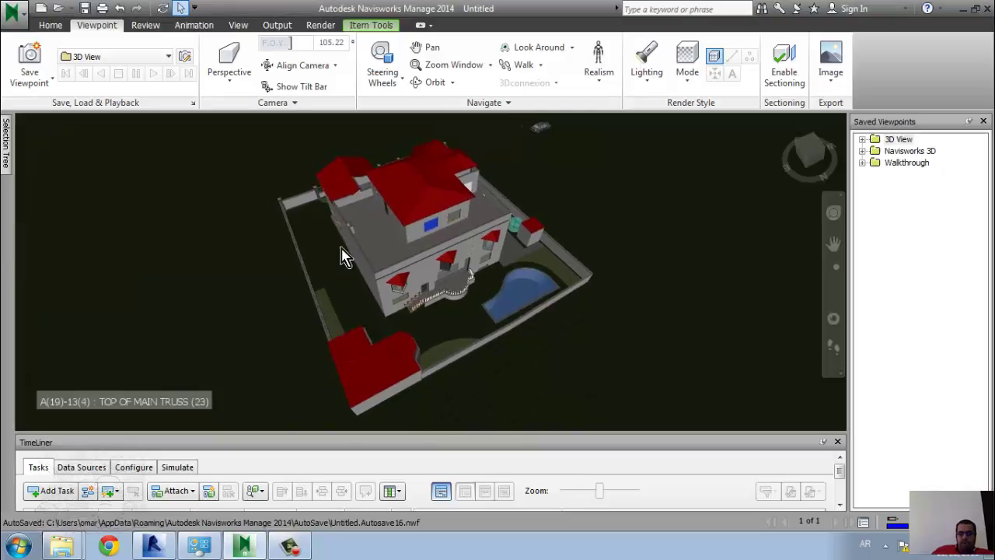
pyautogui.click(146, 25)
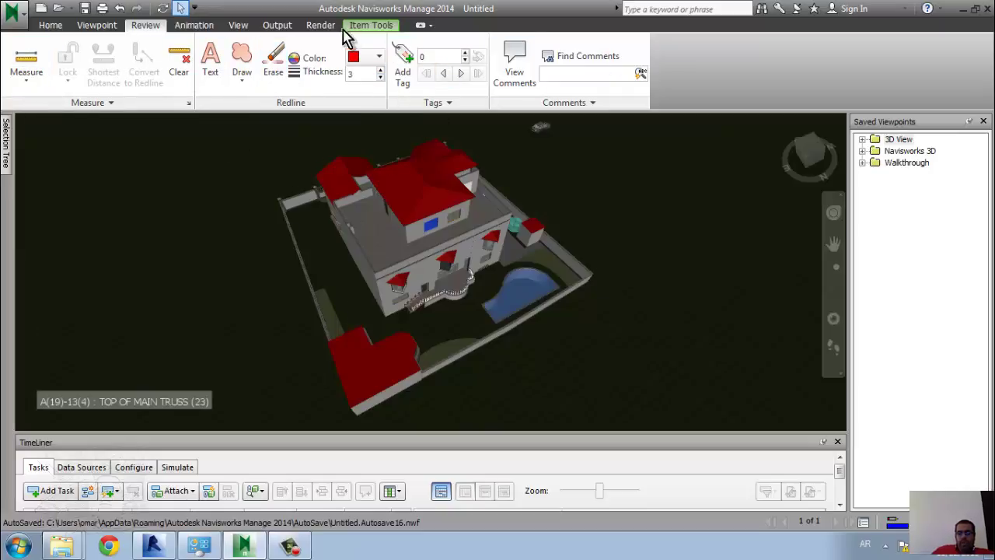
pyautogui.click(96, 25)
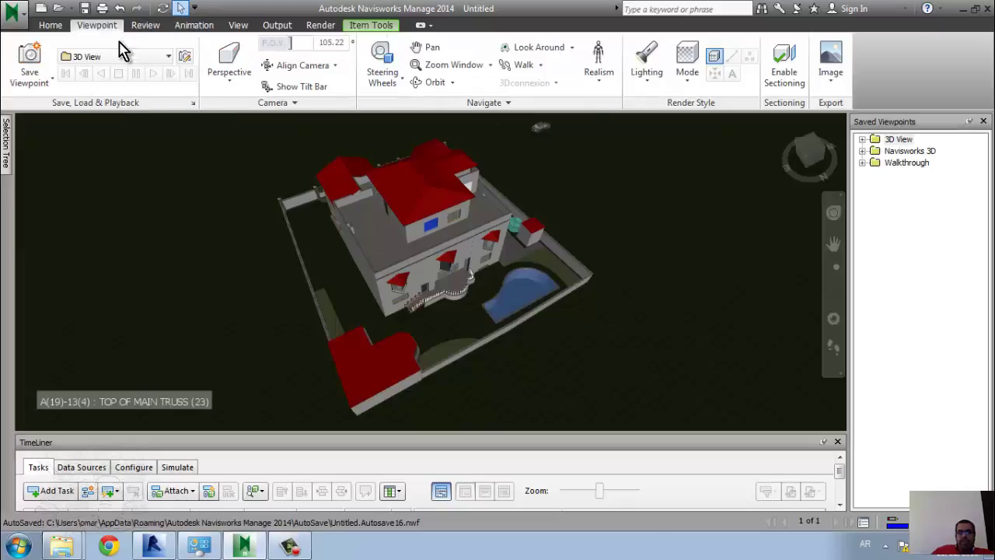
# - Work the Saved Viewpoints panel, trying the save-viewpoint option and collapsing the 3D View folder
pyautogui.click(983, 121)
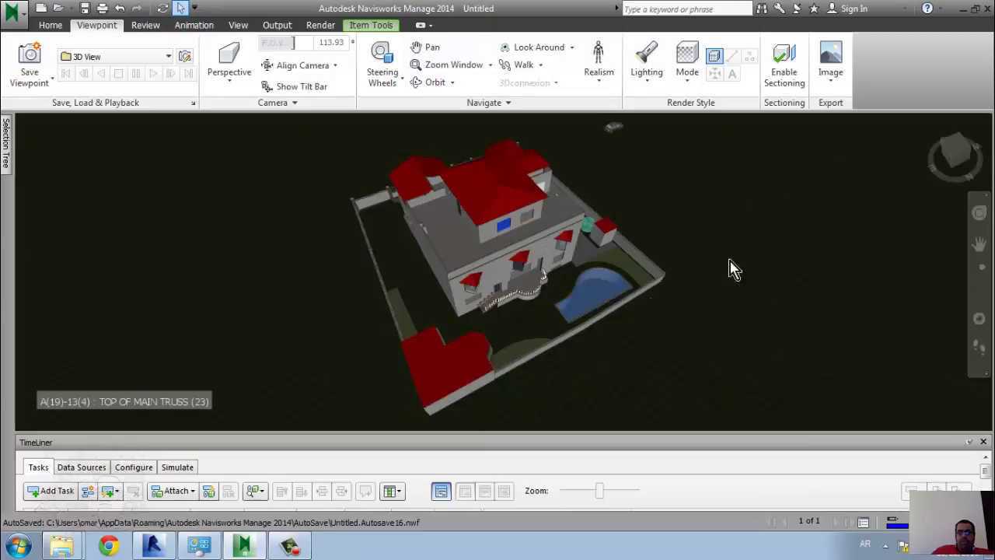
pyautogui.click(29, 87)
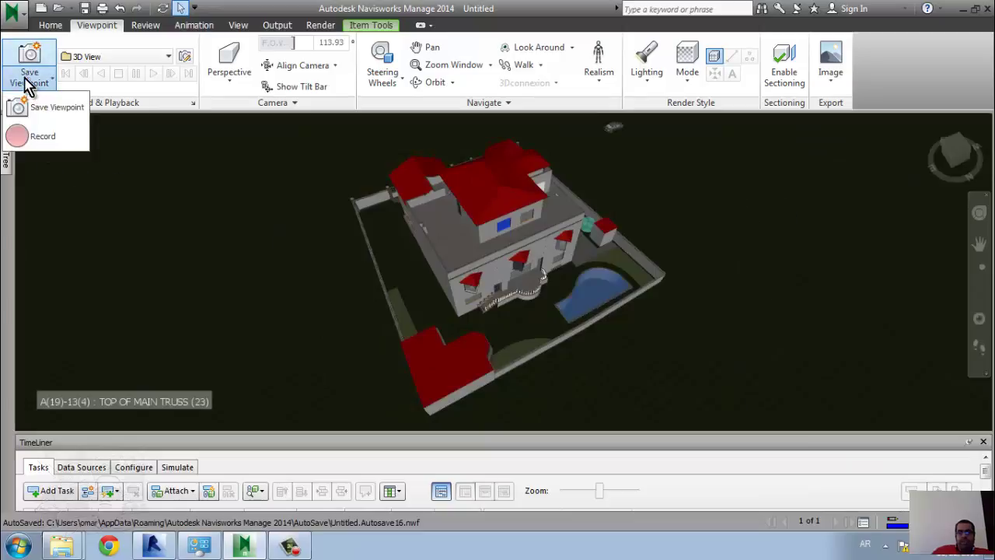
pyautogui.click(47, 108)
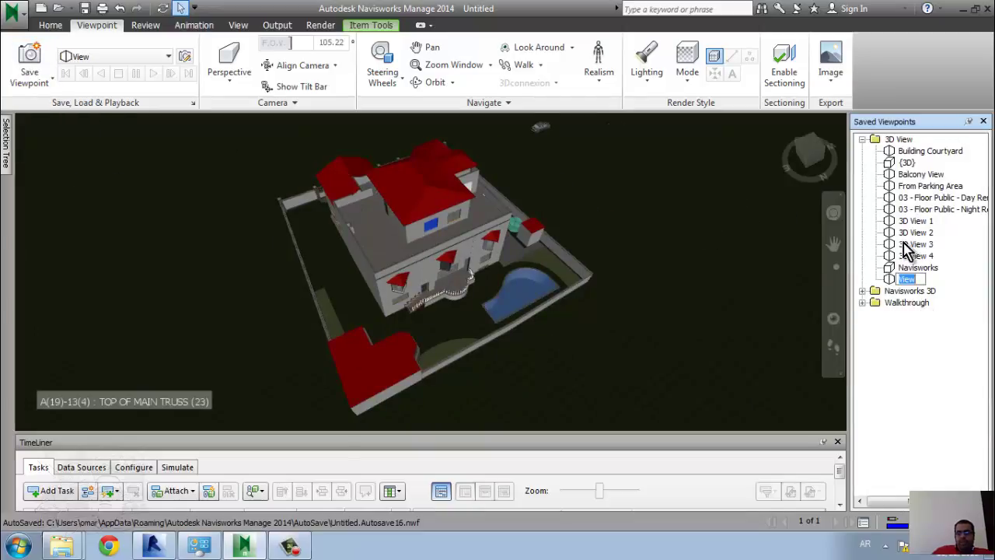
pyautogui.click(862, 140)
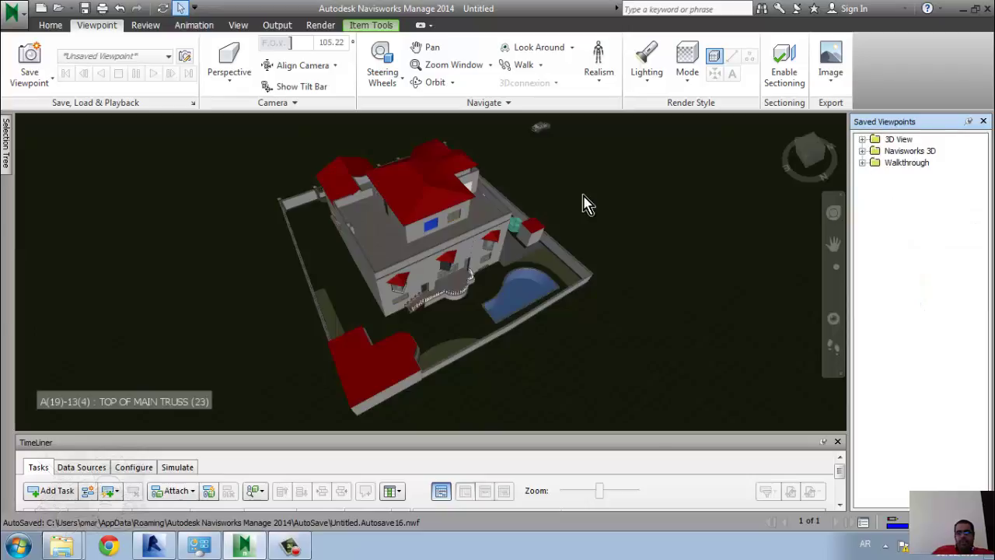
# - Save the current villa view from the Saved Viewpoints menu as a new viewpoint named View1
pyautogui.rightClick(929, 227)
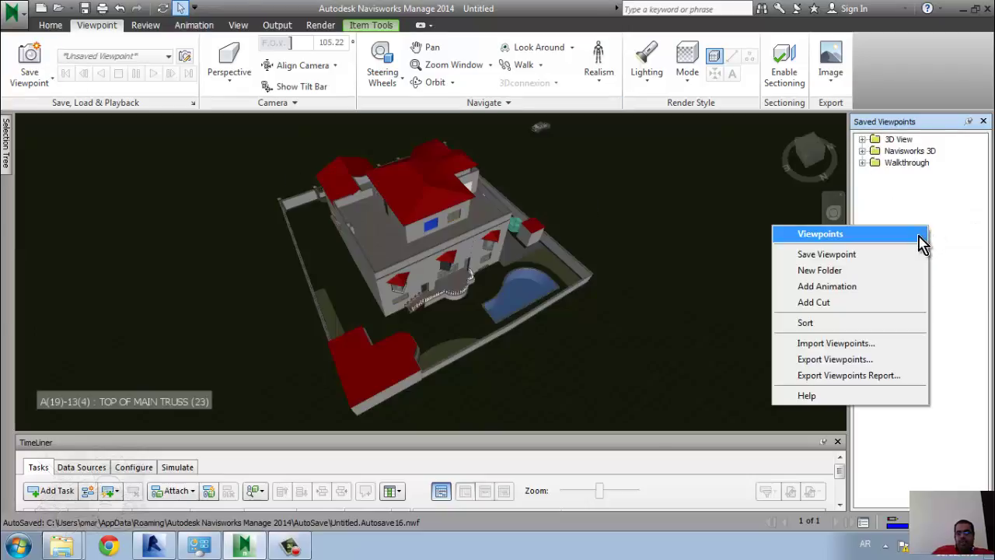
pyautogui.click(896, 257)
pyautogui.write('View1')
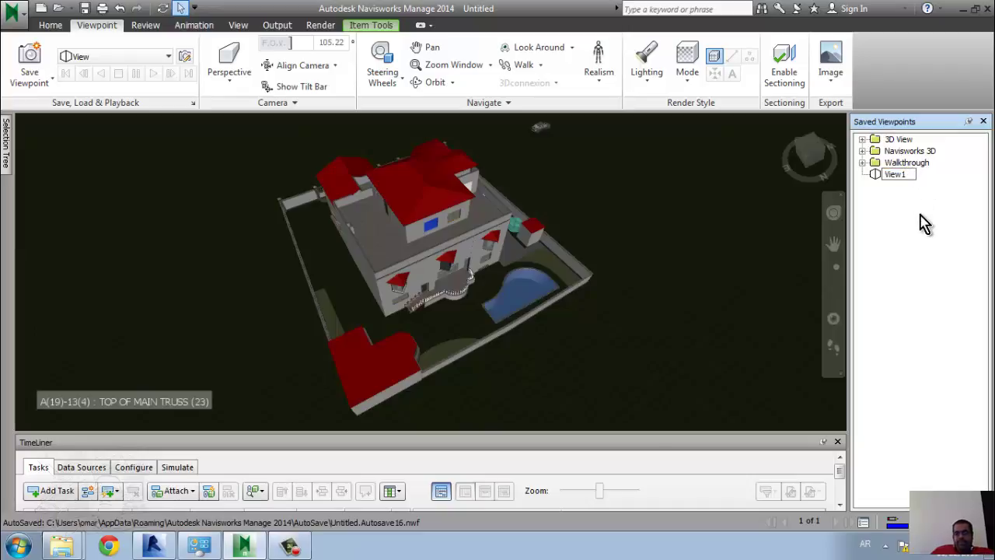
pyautogui.press('Return')
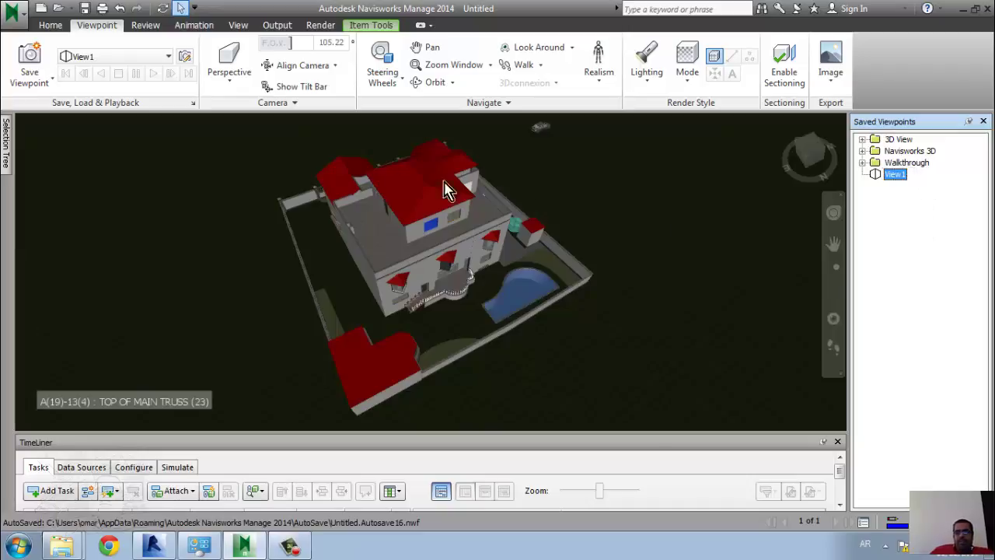
pyautogui.click(146, 25)
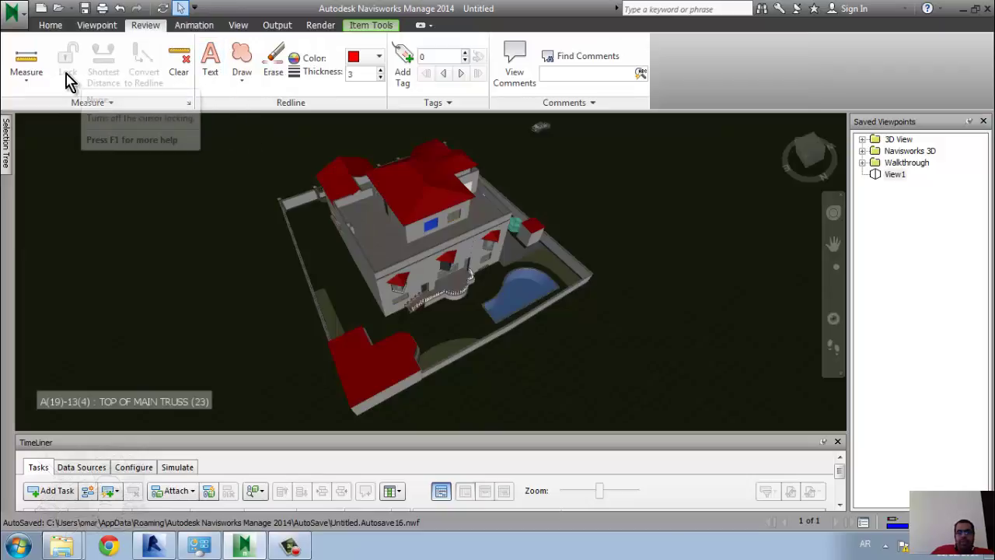
# - Place red redline text 'villa for rent' beside the pool
pyautogui.click(210, 64)
pyautogui.click(484, 370)
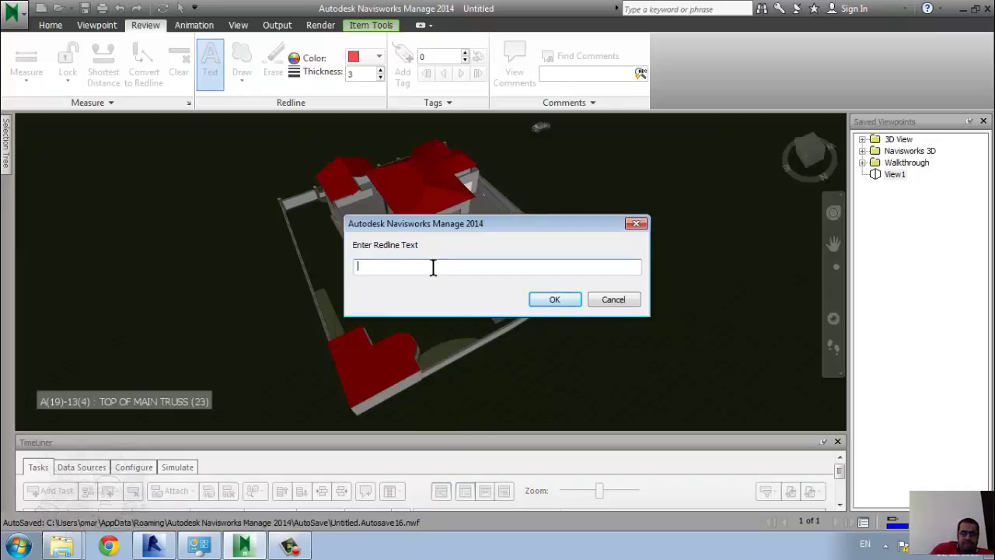
pyautogui.write('villa for rent')
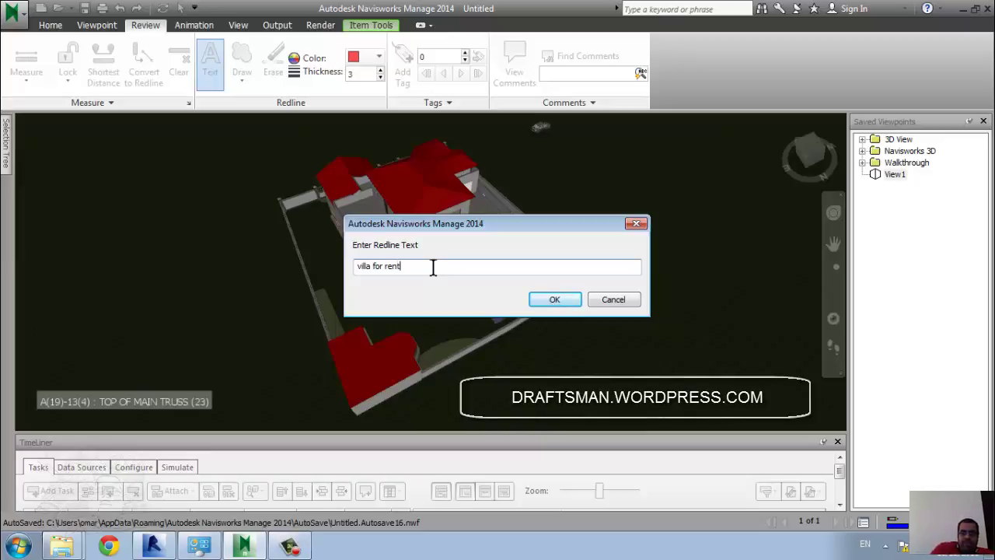
pyautogui.click(558, 305)
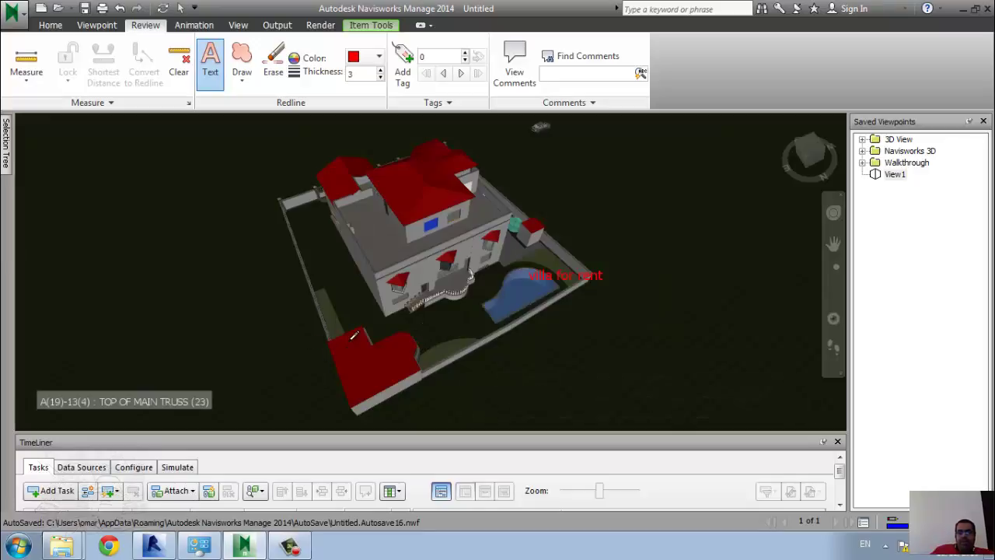
# - Cancel the extra redline text entry opened from View1's options and return to Viewpoint
pyautogui.rightClick(926, 205)
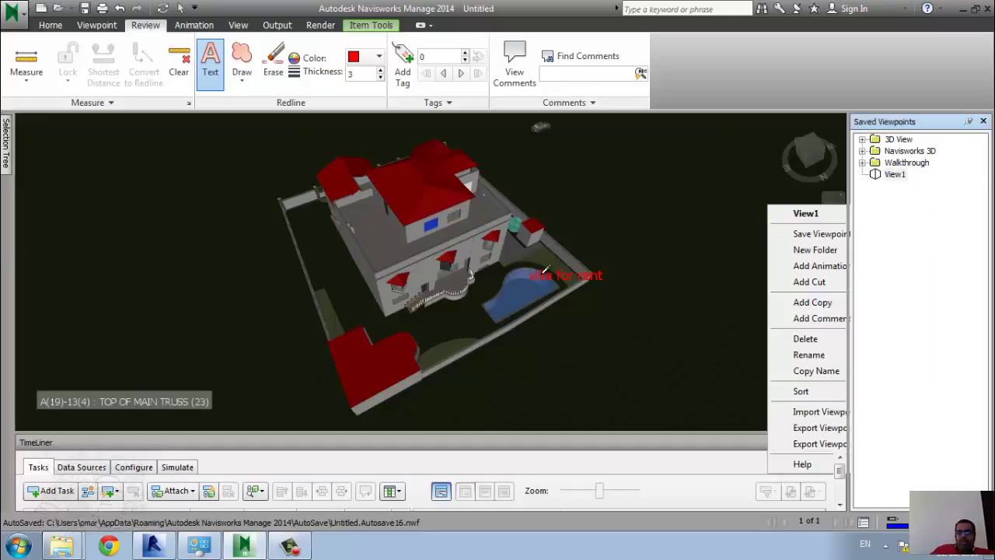
pyautogui.click(605, 242)
pyautogui.click(614, 300)
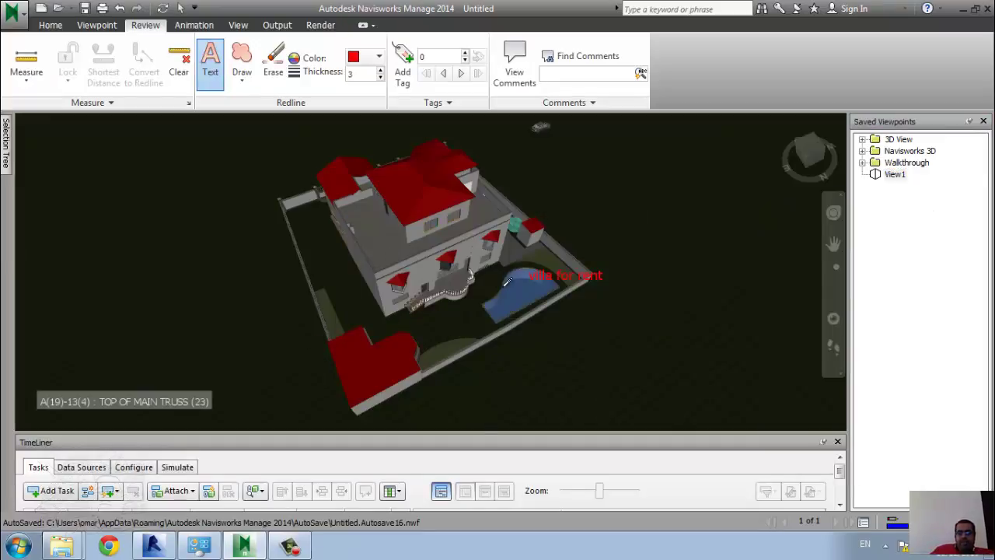
pyautogui.click(96, 25)
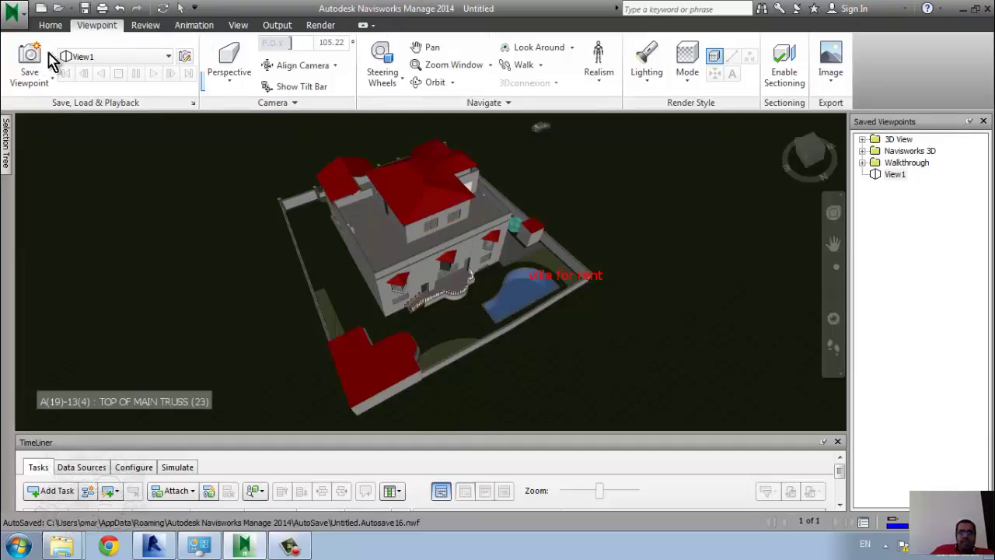
# - Switch navigation to Fly and fly in around the pool down to ground level
pyautogui.click(50, 25)
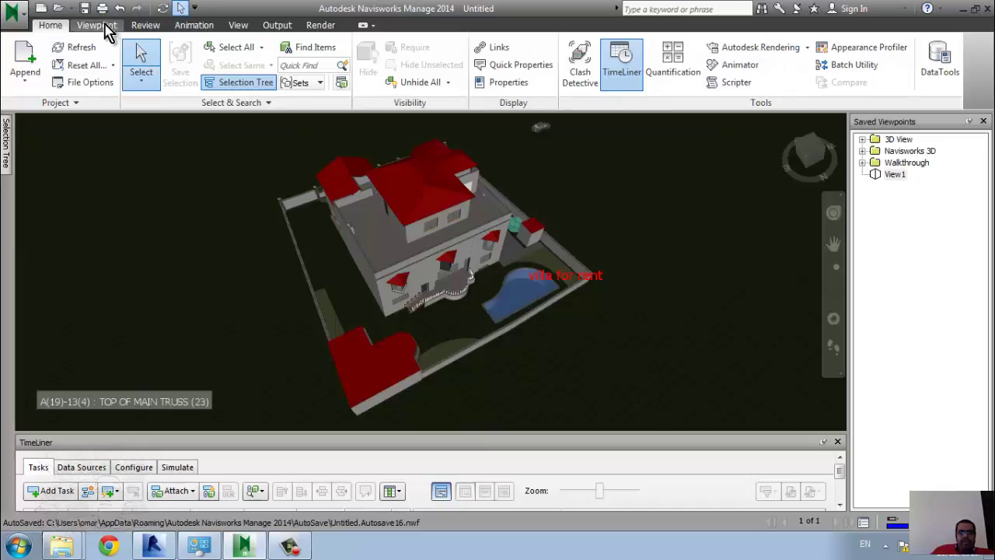
pyautogui.click(101, 25)
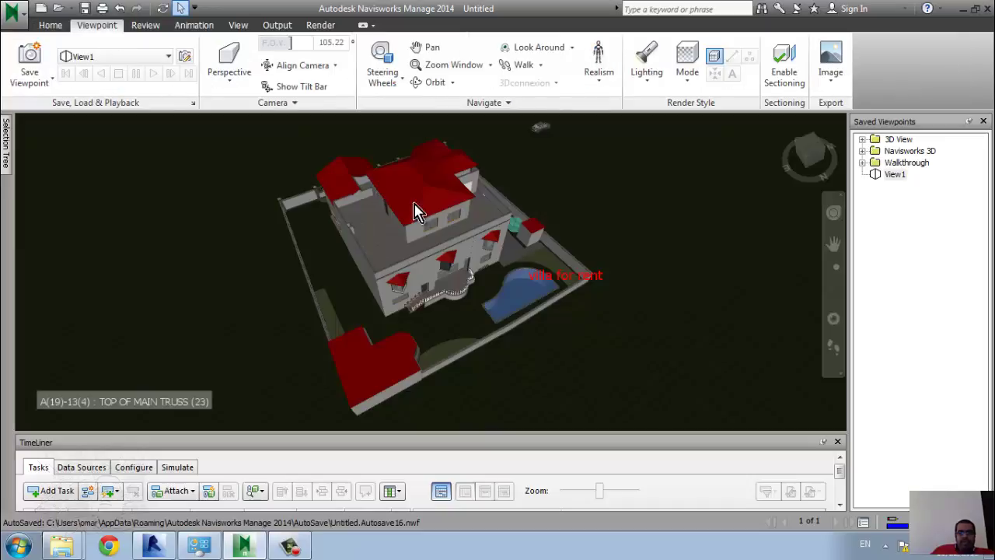
pyautogui.click(540, 66)
pyautogui.click(533, 116)
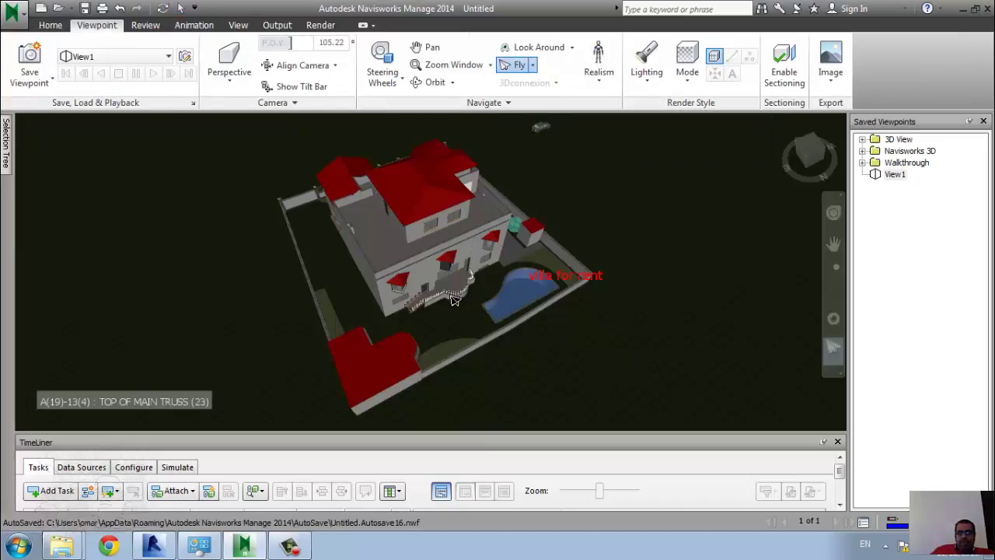
pyautogui.moveTo(455, 299)
pyautogui.mouseDown()
pyautogui.moveTo(456, 263)
pyautogui.moveTo(634, 327)
pyautogui.mouseUp()
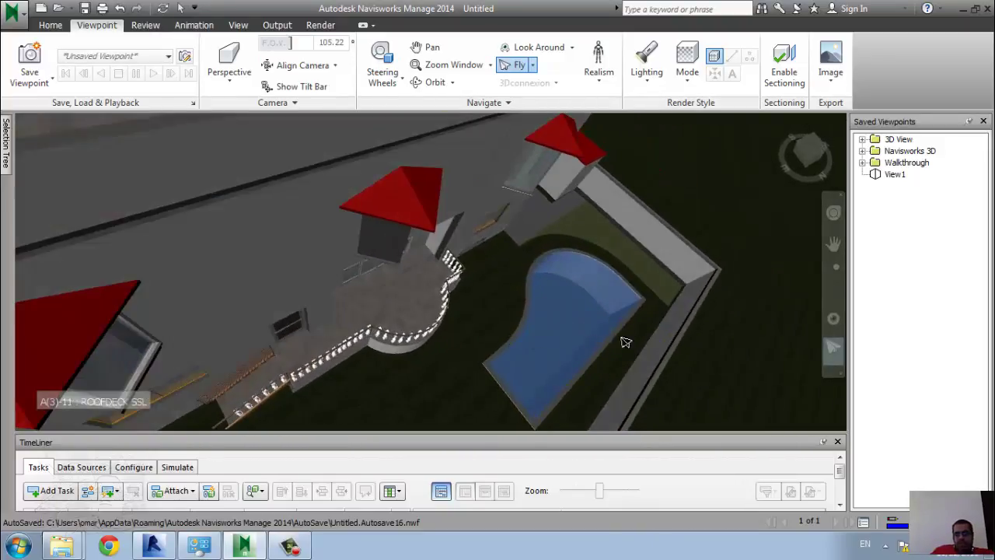
pyautogui.moveTo(626, 342); pyautogui.dragTo(617, 342)
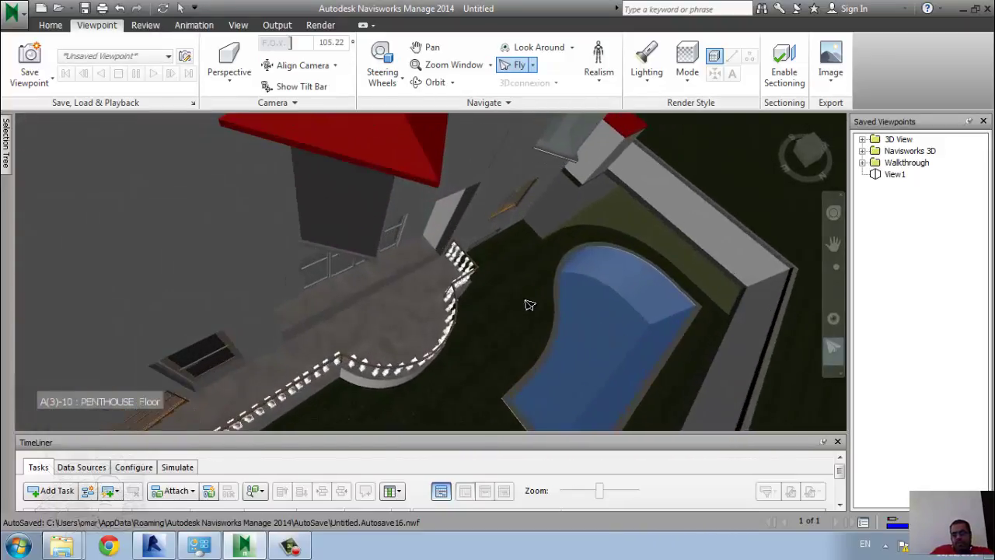
pyautogui.moveTo(529, 305)
pyautogui.mouseDown()
pyautogui.moveTo(533, 315)
pyautogui.moveTo(351, 349)
pyautogui.moveTo(375, 348)
pyautogui.mouseUp()
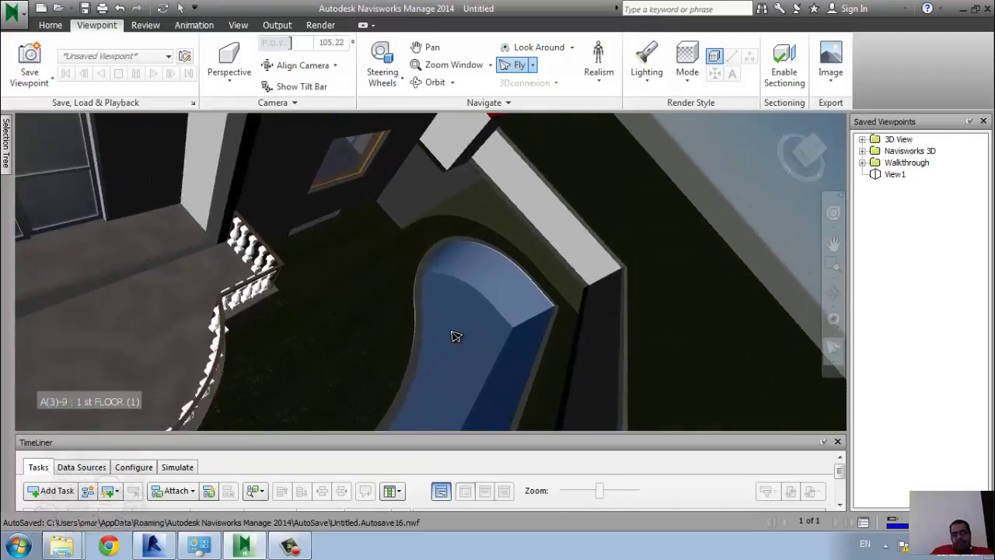
pyautogui.moveTo(264, 266)
pyautogui.mouseDown()
pyautogui.moveTo(204, 242)
pyautogui.moveTo(308, 303)
pyautogui.mouseUp()
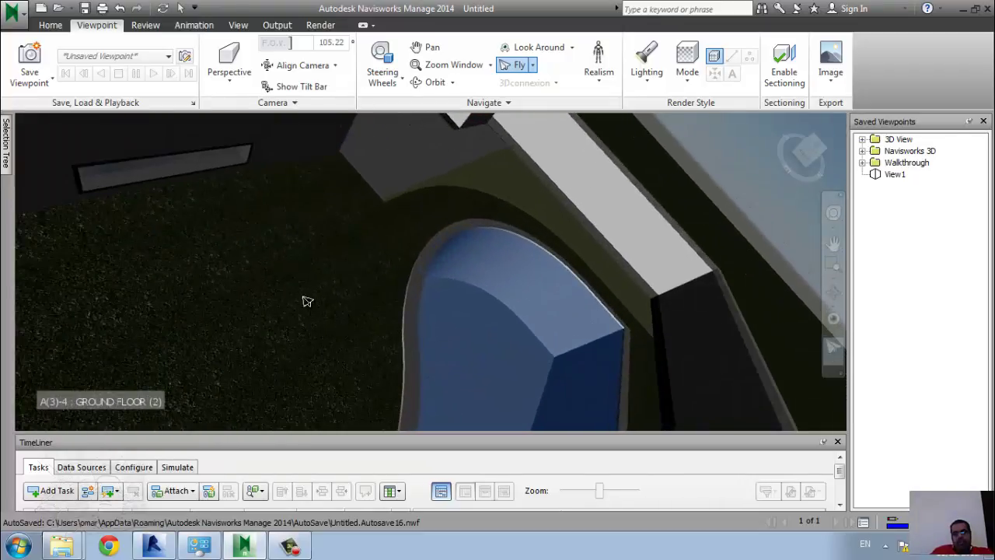
# - Switch navigation to Walk and walk forward along the swimming pool
pyautogui.click(532, 66)
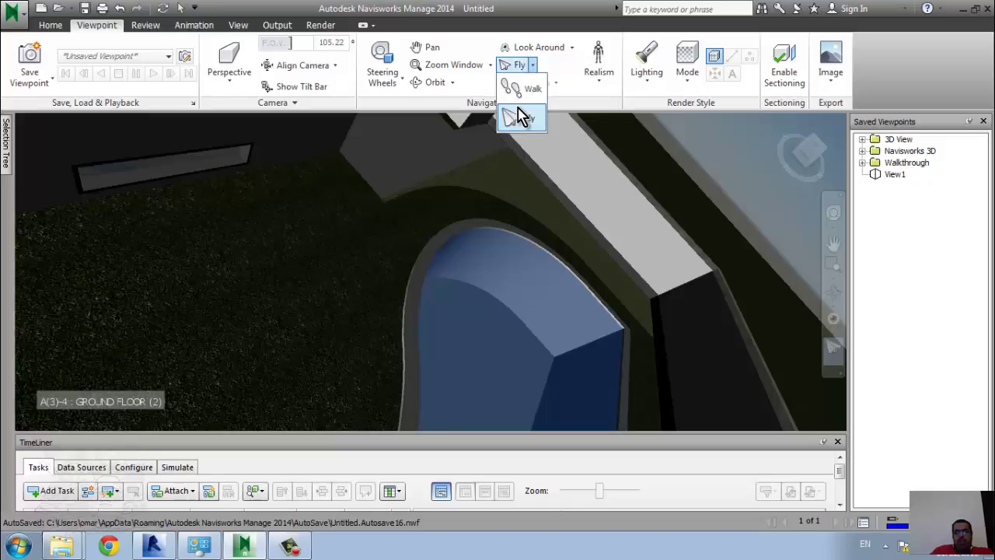
pyautogui.click(520, 90)
pyautogui.moveTo(438, 302)
pyautogui.mouseDown()
pyautogui.moveTo(443, 272)
pyautogui.moveTo(496, 323)
pyautogui.mouseUp()
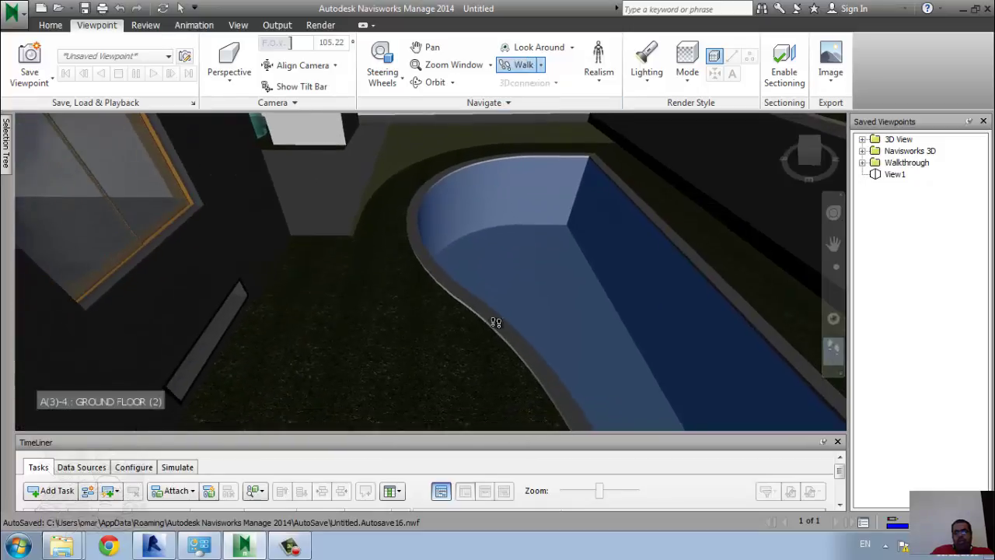
# - Save the ground-level pool view as viewpoint 'View' and place red text 'swimming pool' on the pool
pyautogui.rightClick(898, 222)
pyautogui.click(795, 249)
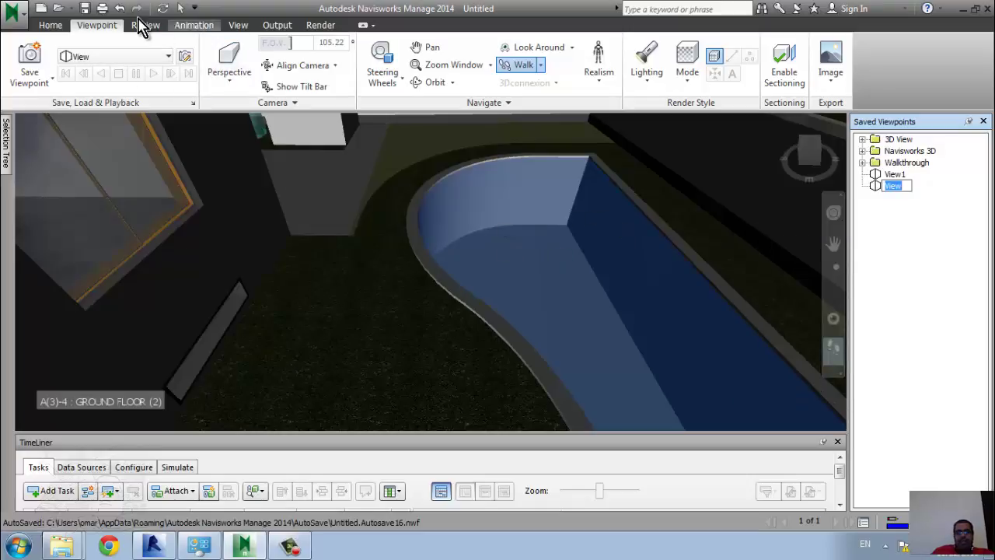
pyautogui.click(160, 28)
pyautogui.click(213, 69)
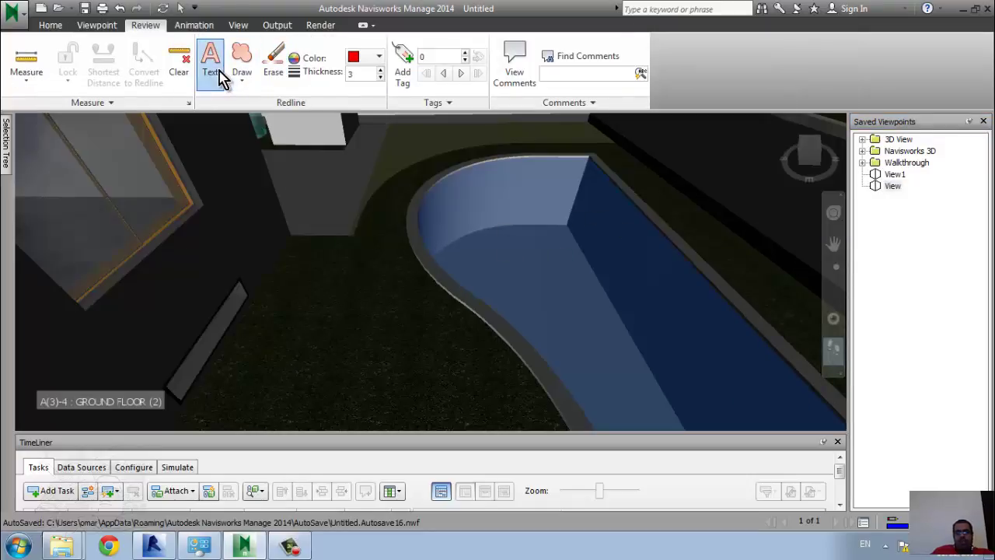
pyautogui.click(466, 206)
pyautogui.write('swimming pool')
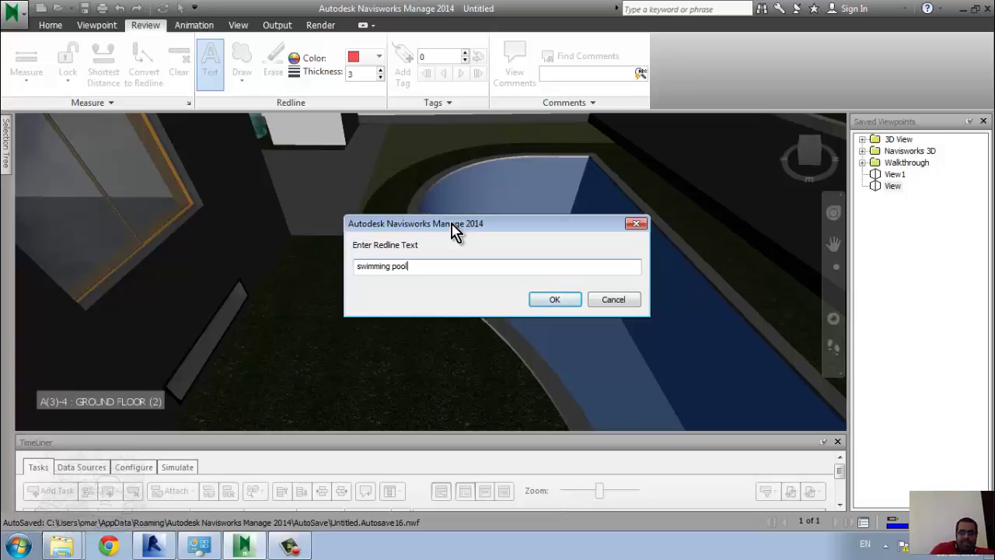
pyautogui.click(547, 302)
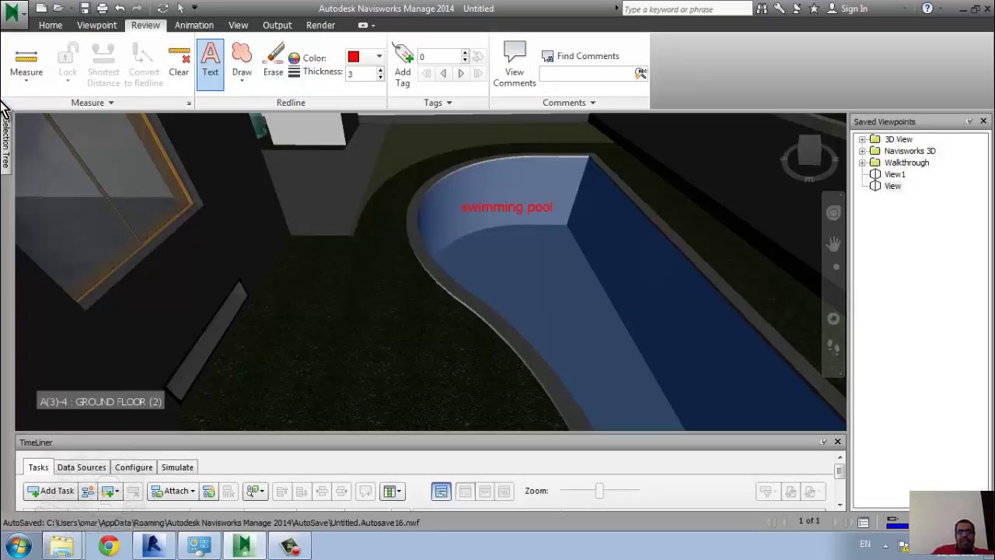
pyautogui.click(25, 74)
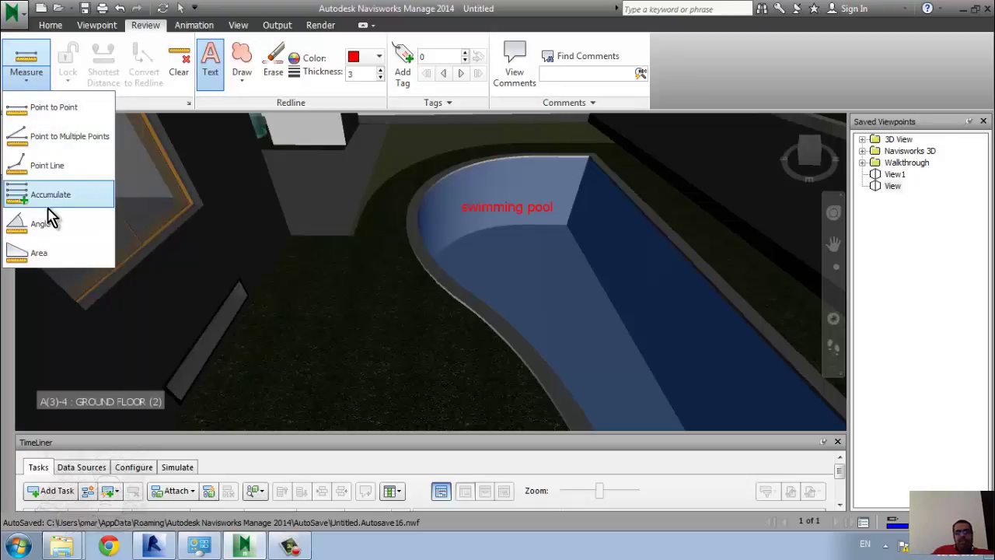
# - Measure point to point across the doorway corners (1.69 m) and convert it to a red redline
pyautogui.click(56, 107)
pyautogui.click(76, 300)
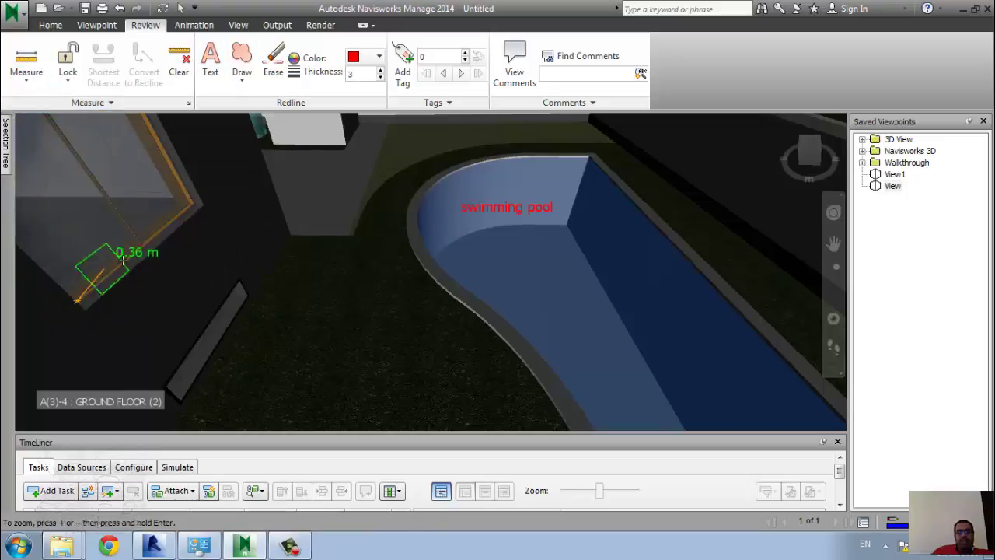
pyautogui.click(190, 205)
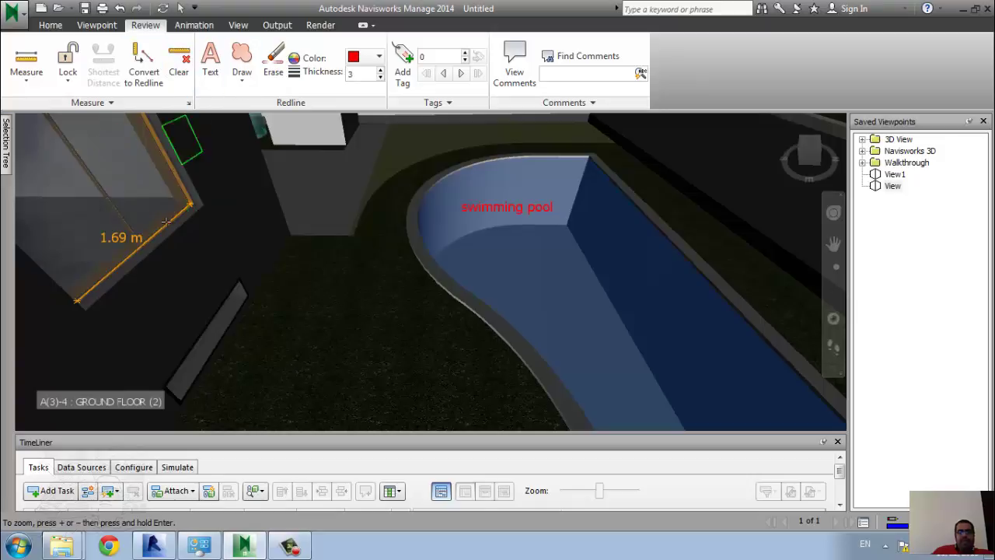
pyautogui.click(148, 80)
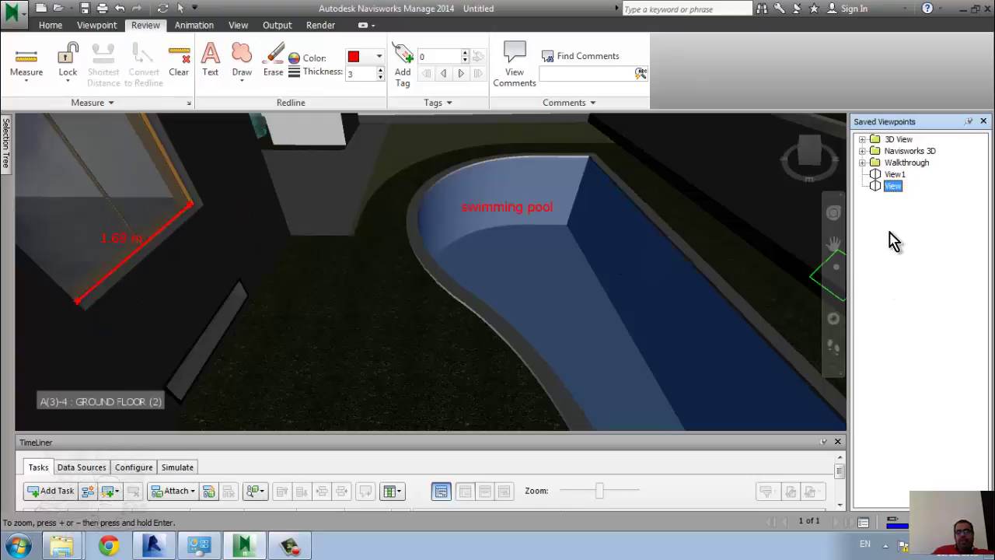
pyautogui.click(50, 25)
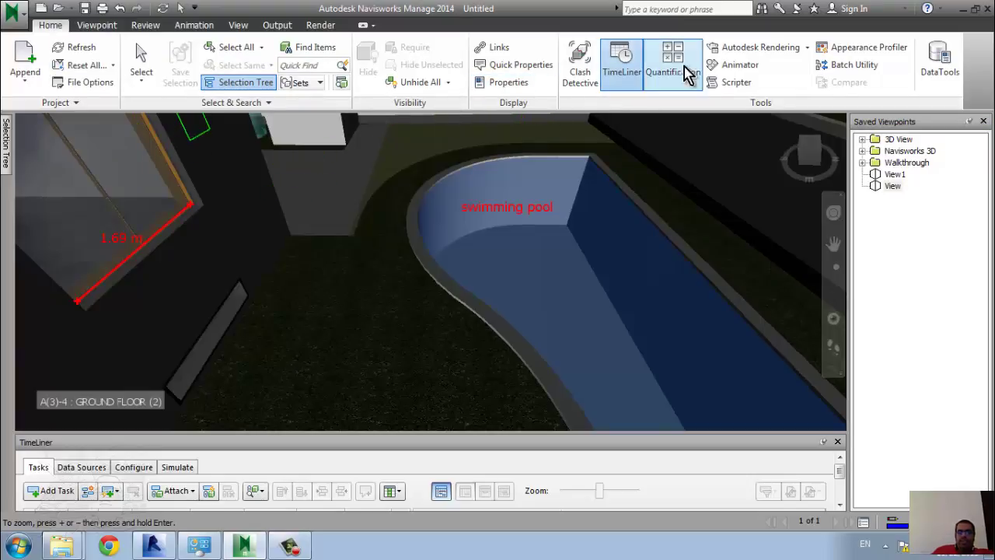
# - Walk from the pool across the terrace until facing the wooden steps and fence posts
pyautogui.click(97, 24)
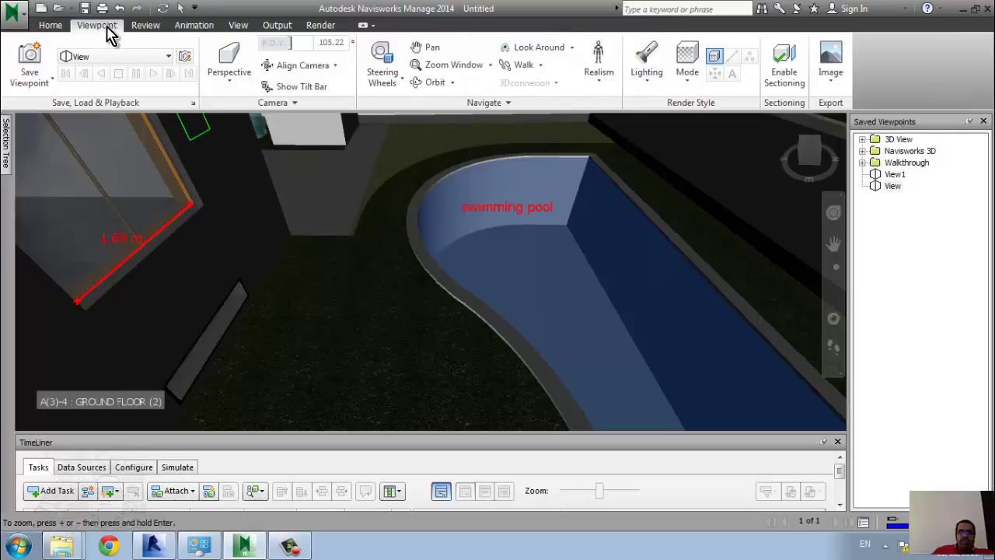
pyautogui.click(521, 65)
pyautogui.moveTo(538, 292)
pyautogui.mouseDown()
pyautogui.moveTo(395, 275)
pyautogui.moveTo(266, 285)
pyautogui.moveTo(189, 223)
pyautogui.moveTo(276, 277)
pyautogui.mouseUp()
pyautogui.moveTo(447, 231)
pyautogui.mouseDown()
pyautogui.moveTo(475, 229)
pyautogui.moveTo(442, 171)
pyautogui.moveTo(326, 151)
pyautogui.moveTo(352, 157)
pyautogui.moveTo(343, 146)
pyautogui.moveTo(297, 187)
pyautogui.moveTo(200, 207)
pyautogui.moveTo(238, 169)
pyautogui.moveTo(17, 169)
pyautogui.moveTo(144, 160)
pyautogui.moveTo(89, 195)
pyautogui.mouseUp()
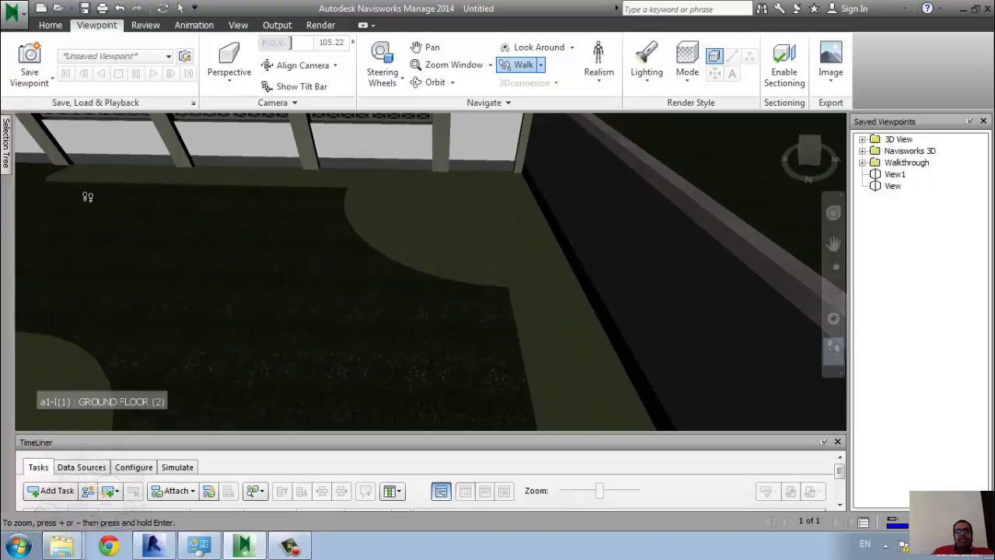
pyautogui.rightClick(95, 210)
pyautogui.click(395, 207)
pyautogui.moveTo(251, 216)
pyautogui.mouseDown()
pyautogui.moveTo(55, 173)
pyautogui.moveTo(8, 152)
pyautogui.moveTo(9, 138)
pyautogui.mouseUp()
pyautogui.click(6, 140)
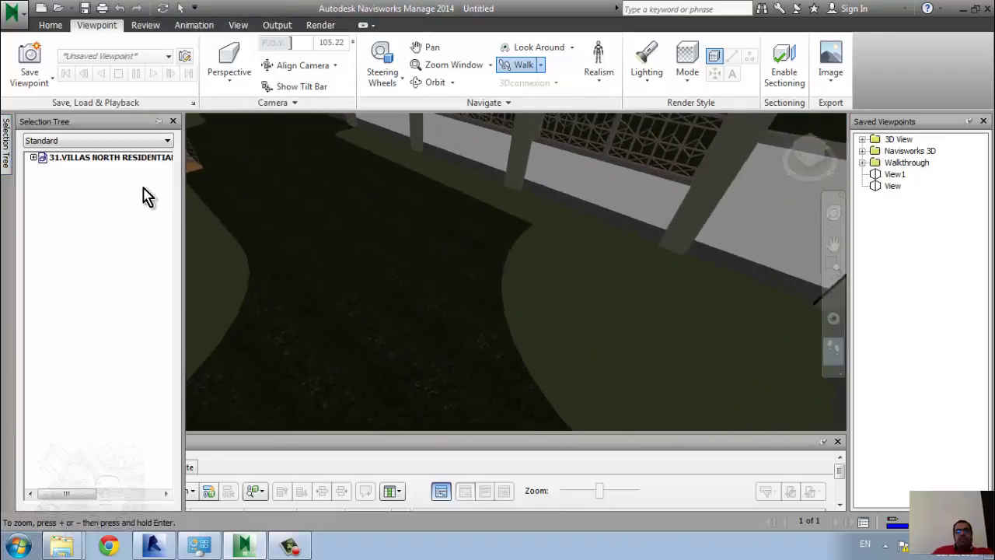
pyautogui.moveTo(202, 226)
pyautogui.mouseDown()
pyautogui.moveTo(259, 241)
pyautogui.moveTo(47, 152)
pyautogui.moveTo(7, 248)
pyautogui.mouseUp()
pyautogui.moveTo(78, 247)
pyautogui.mouseDown()
pyautogui.moveTo(26, 228)
pyautogui.moveTo(6, 238)
pyautogui.moveTo(187, 300)
pyautogui.moveTo(39, 292)
pyautogui.moveTo(49, 278)
pyautogui.mouseUp()
pyautogui.click(146, 25)
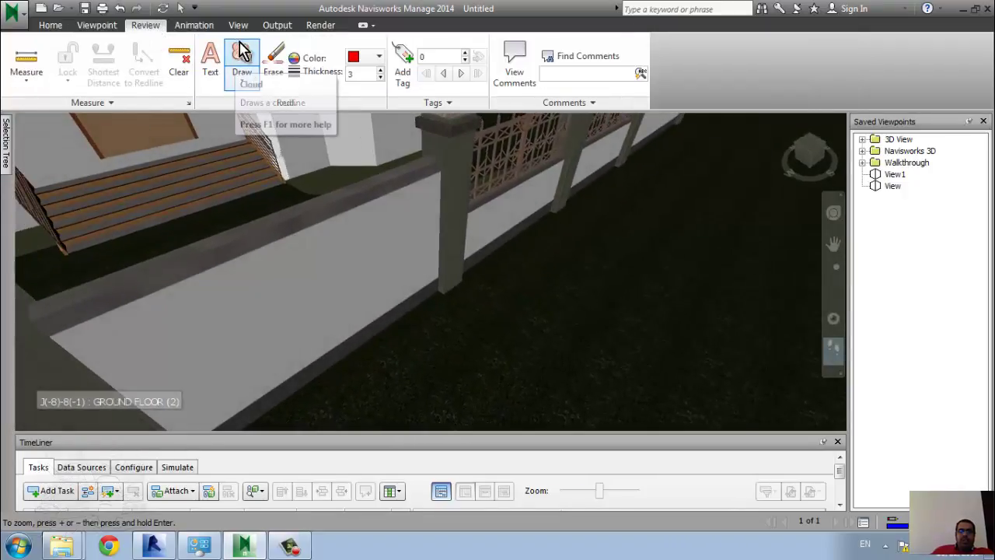
# - Save the fence view as View (1) and sketch a red freehand loop around the area
pyautogui.rightClick(927, 228)
pyautogui.click(884, 258)
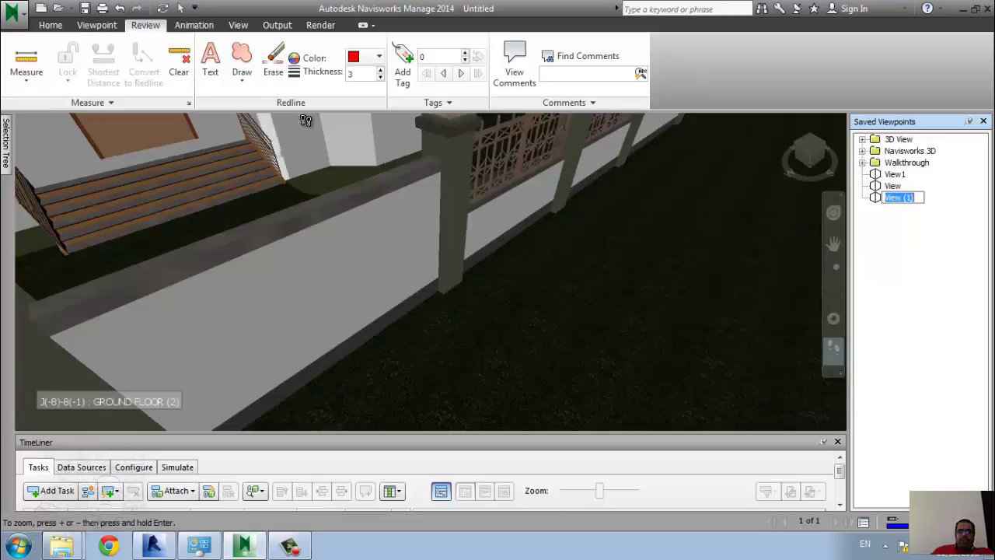
pyautogui.click(254, 72)
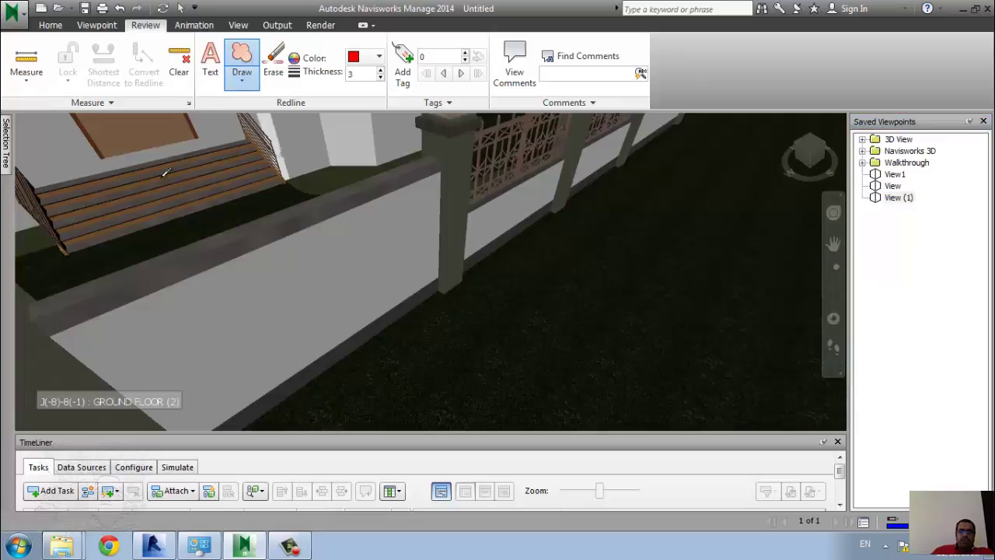
pyautogui.moveTo(339, 151); pyautogui.dragTo(420, 212)
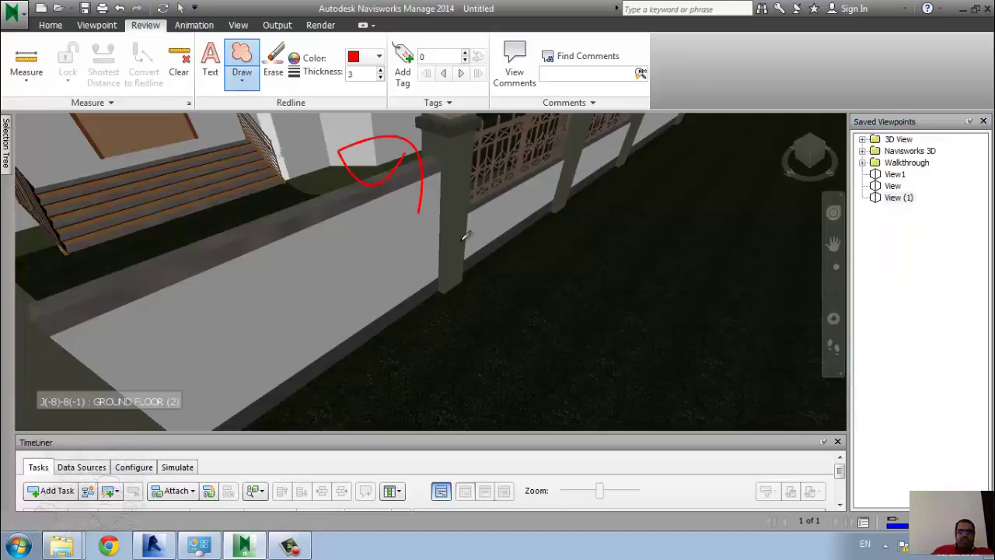
pyautogui.moveTo(424, 347); pyautogui.dragTo(315, 387)
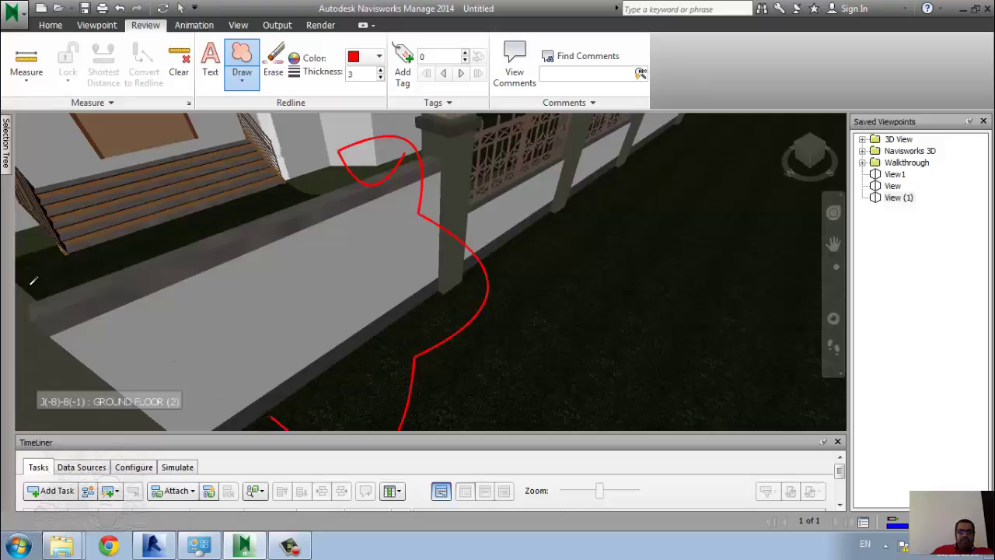
pyautogui.moveTo(320, 179); pyautogui.dragTo(322, 183)
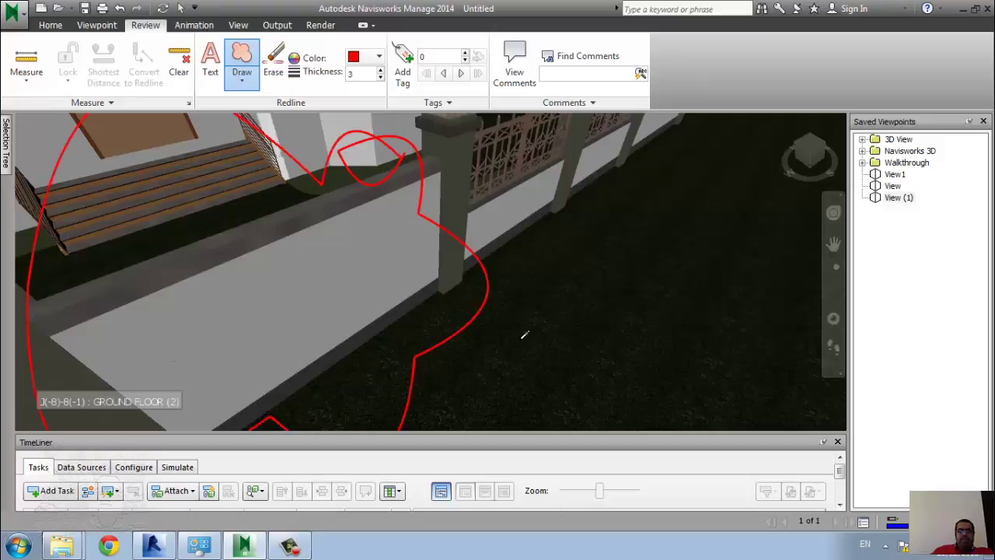
# - Add the red text note 'where is the gate' inside the loop
pyautogui.click(210, 62)
pyautogui.click(197, 285)
pyautogui.write('where is the gate')
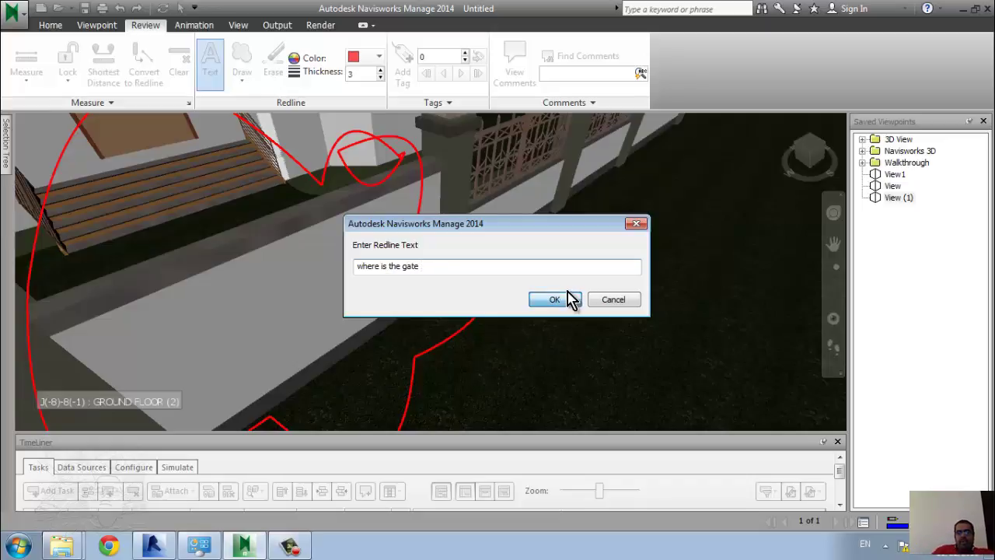
pyautogui.click(566, 300)
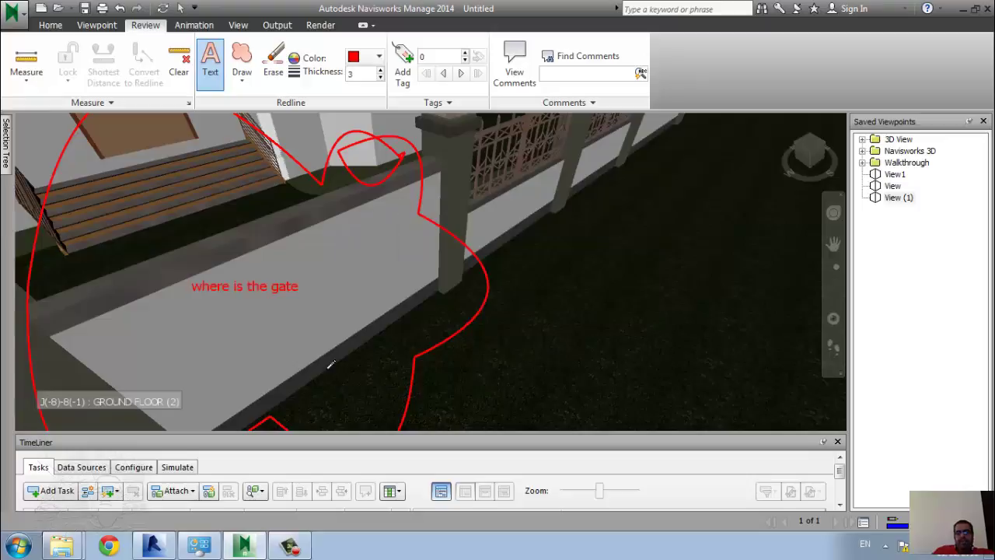
# - Measure point to point from the wall corner to the post top (3.54 m) and convert it to a redline
pyautogui.click(26, 77)
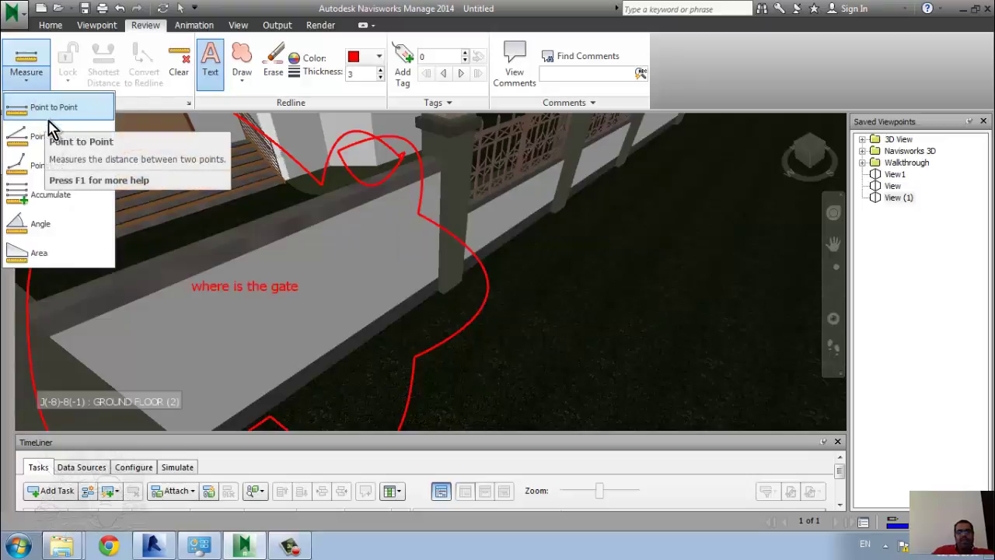
pyautogui.click(23, 108)
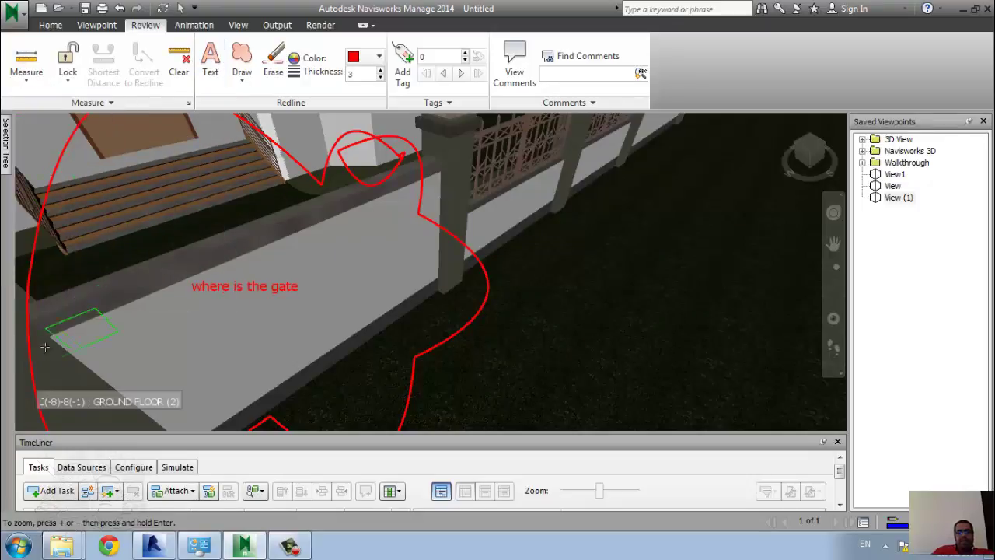
pyautogui.click(54, 330)
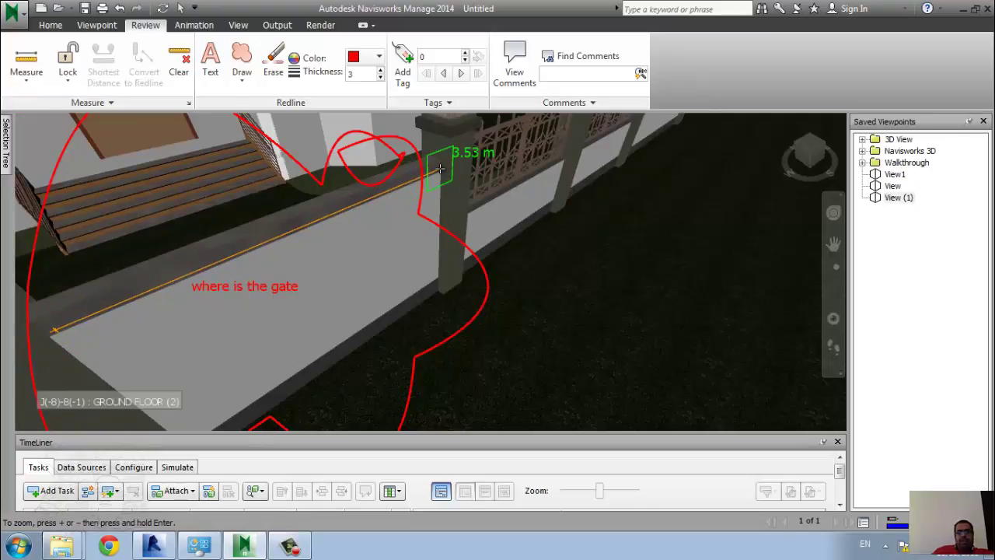
pyautogui.click(441, 168)
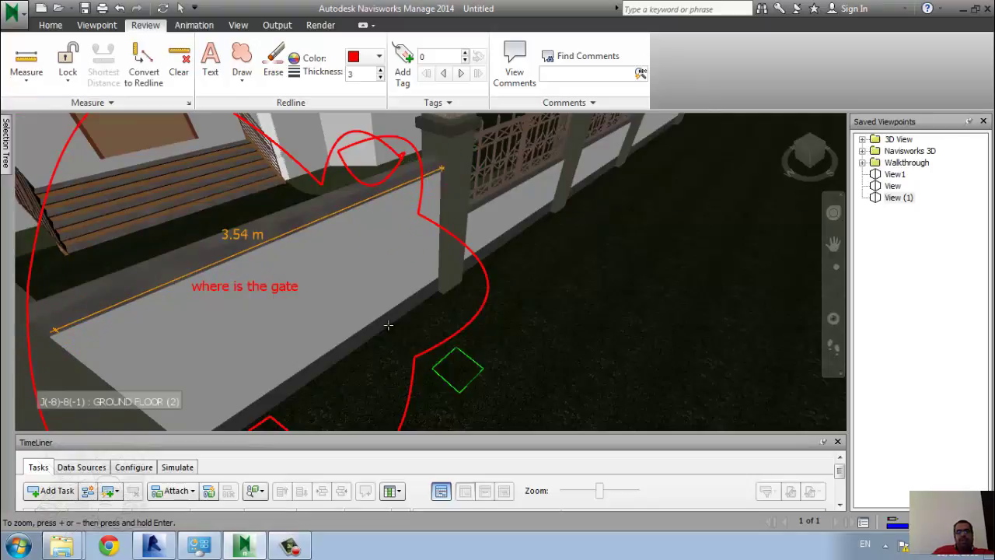
pyautogui.click(159, 87)
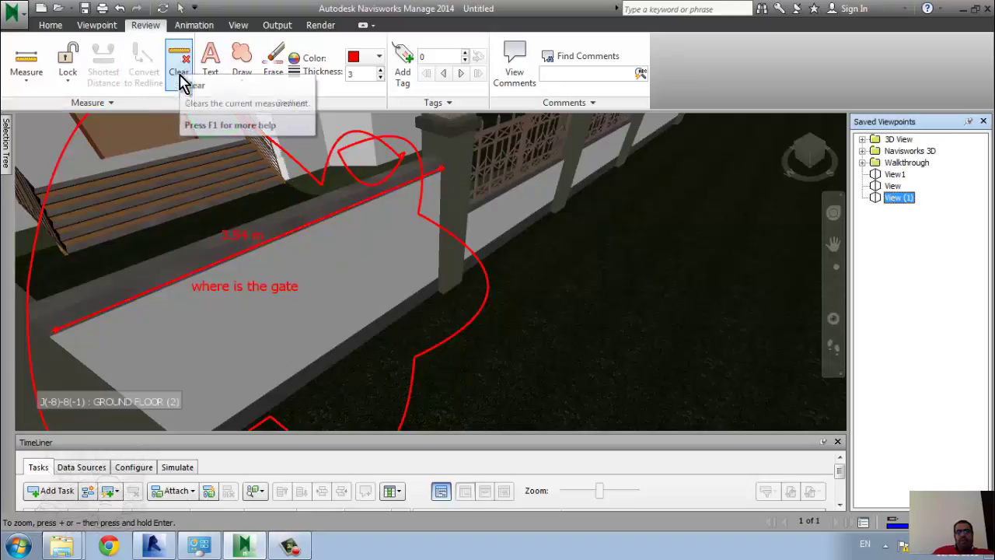
pyautogui.click(399, 82)
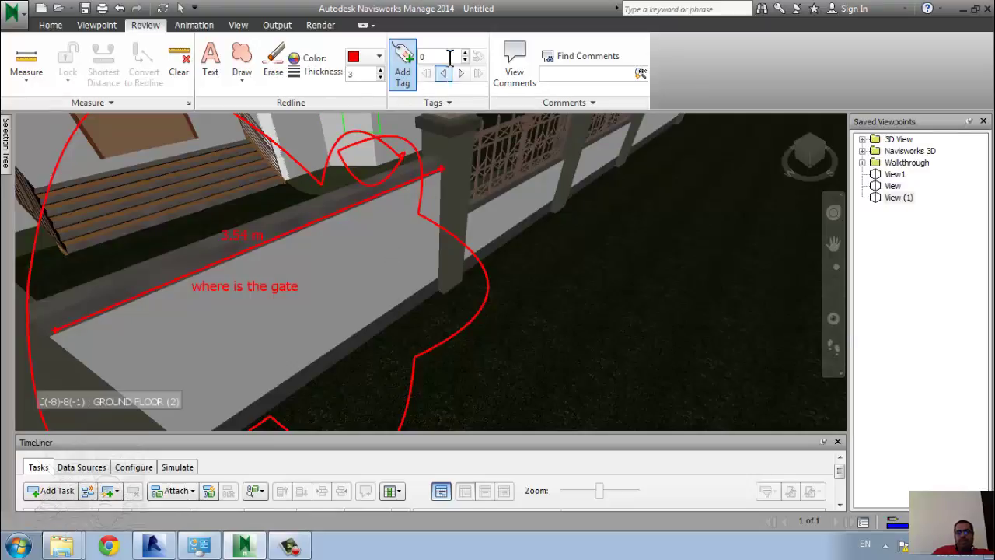
# - Pin tag 1 on the post by the gate with the comment 'call me'
pyautogui.click(384, 307)
pyautogui.click(441, 237)
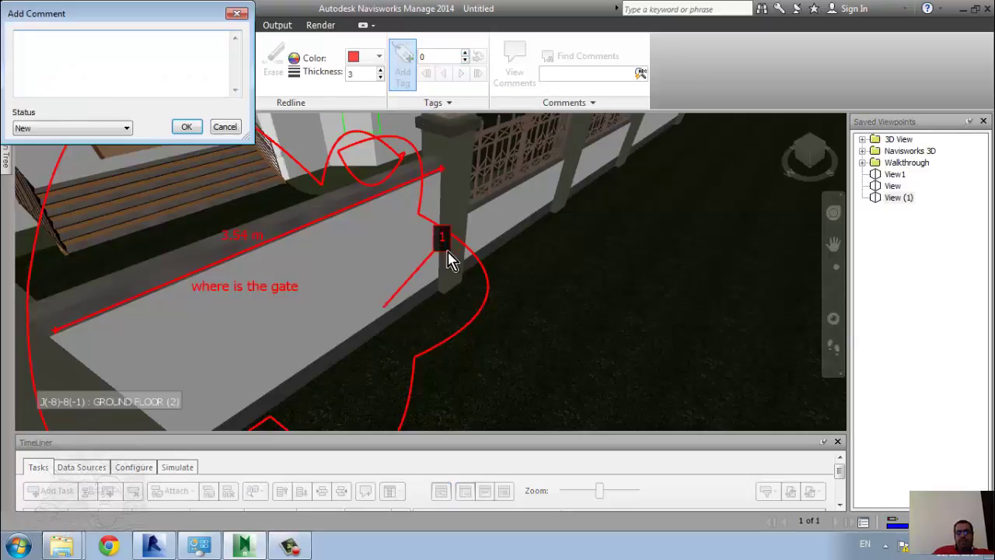
pyautogui.write('tert')
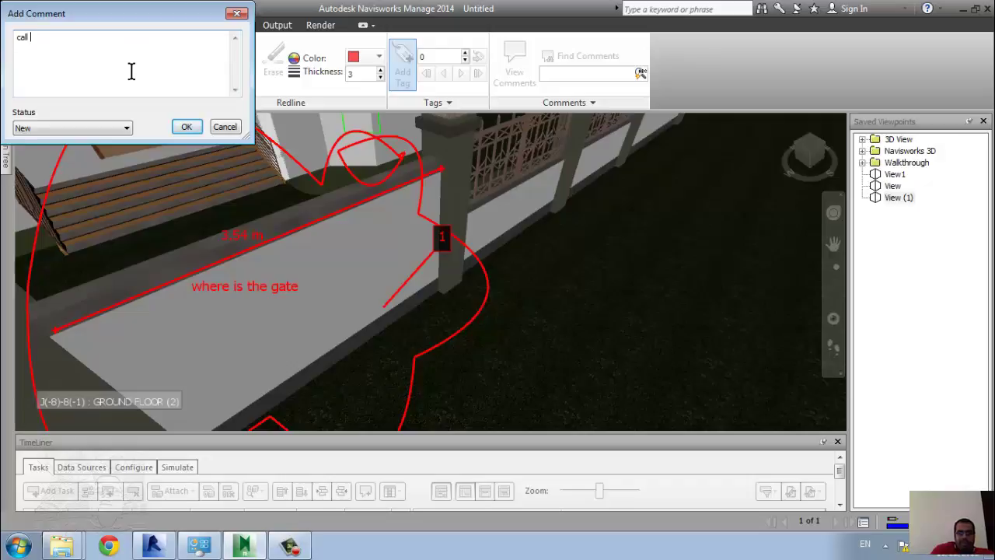
pyautogui.click(187, 128)
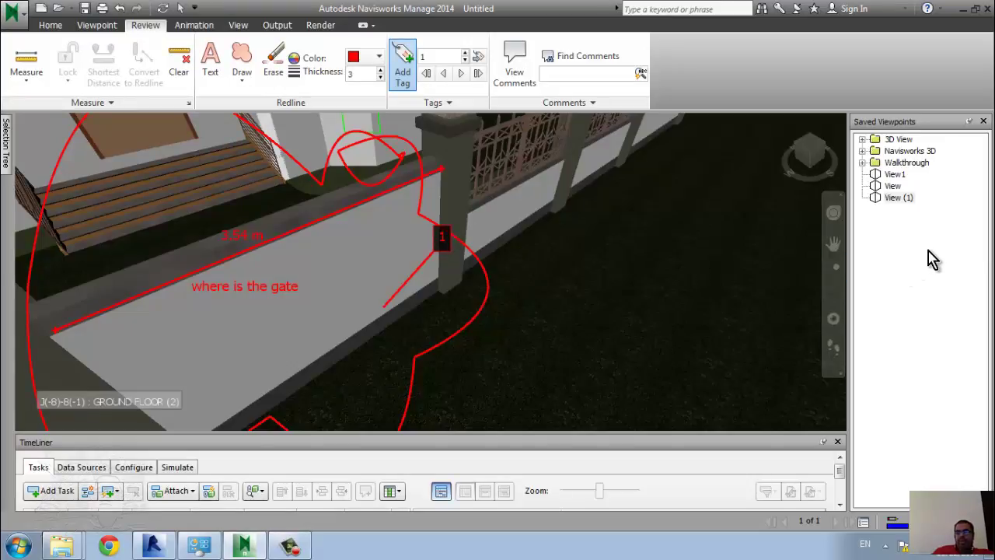
# - Check View (1)'s options and toggle the comments list to review the new tag
pyautogui.rightClick(900, 253)
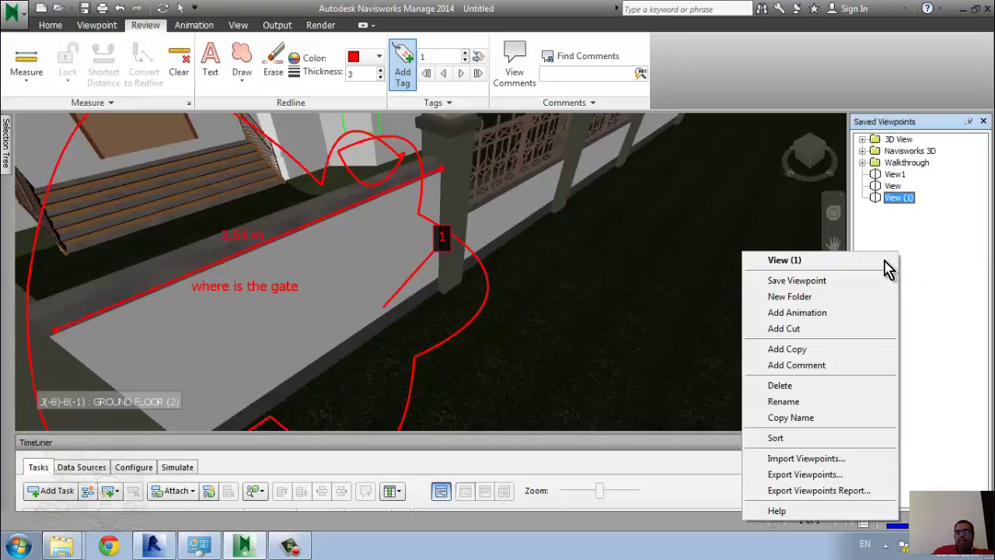
pyautogui.click(934, 255)
pyautogui.rightClick(903, 247)
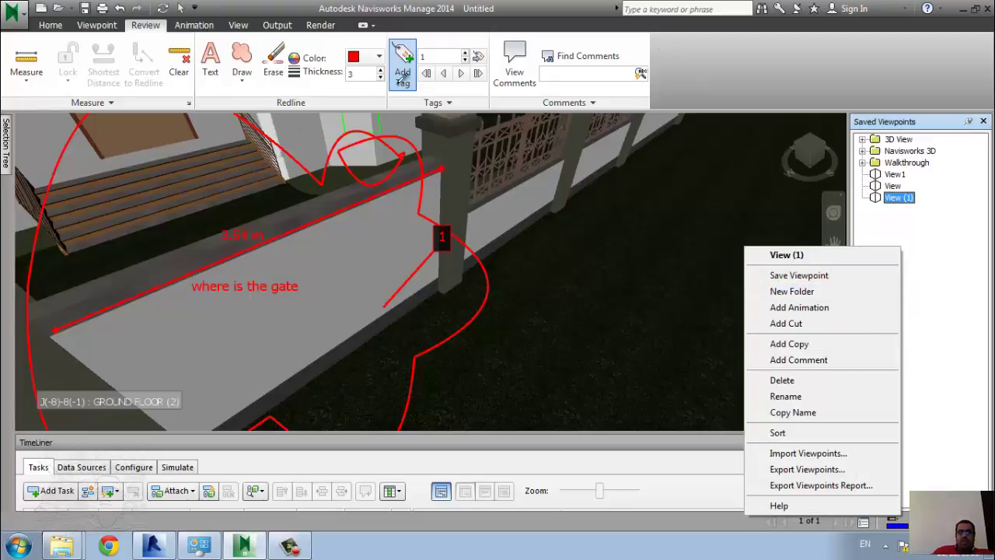
pyautogui.click(516, 69)
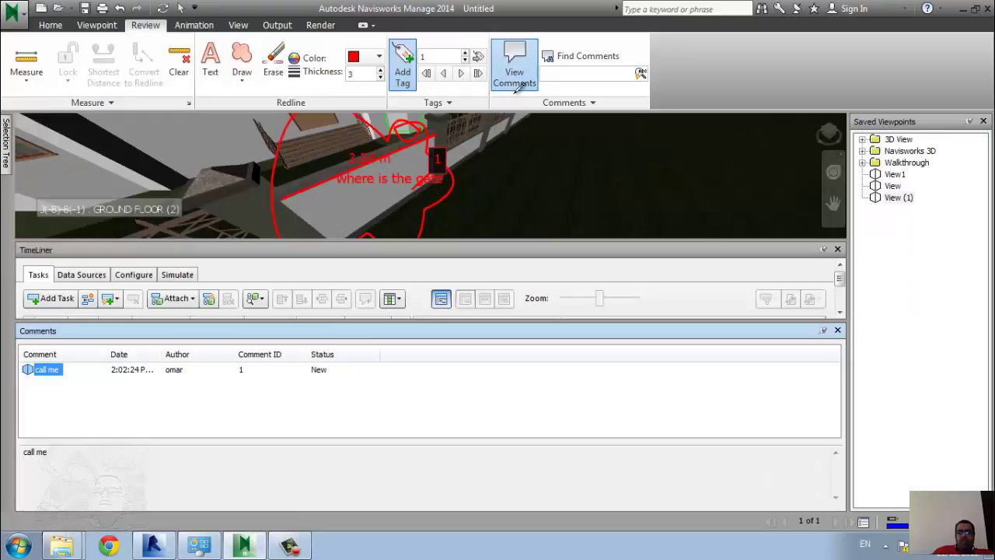
pyautogui.click(516, 68)
pyautogui.click(514, 77)
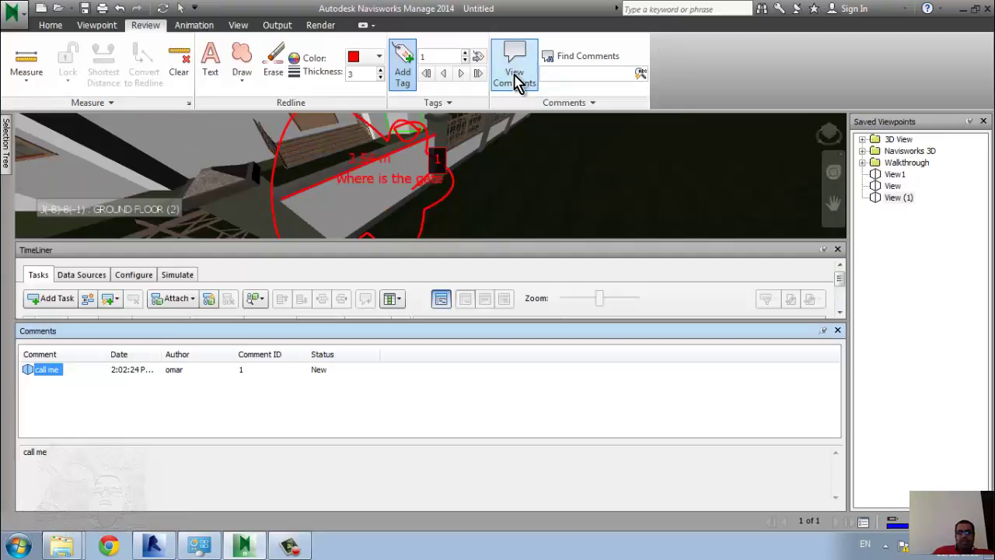
pyautogui.click(516, 81)
# - Add a new viewpoint animation named Animation to the Saved Viewpoints
pyautogui.click(920, 250)
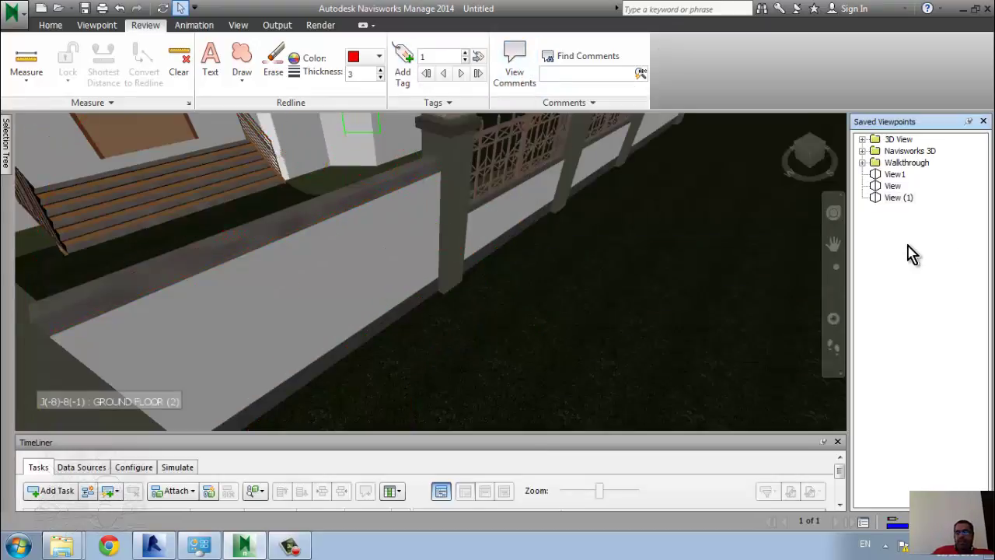
pyautogui.rightClick(909, 253)
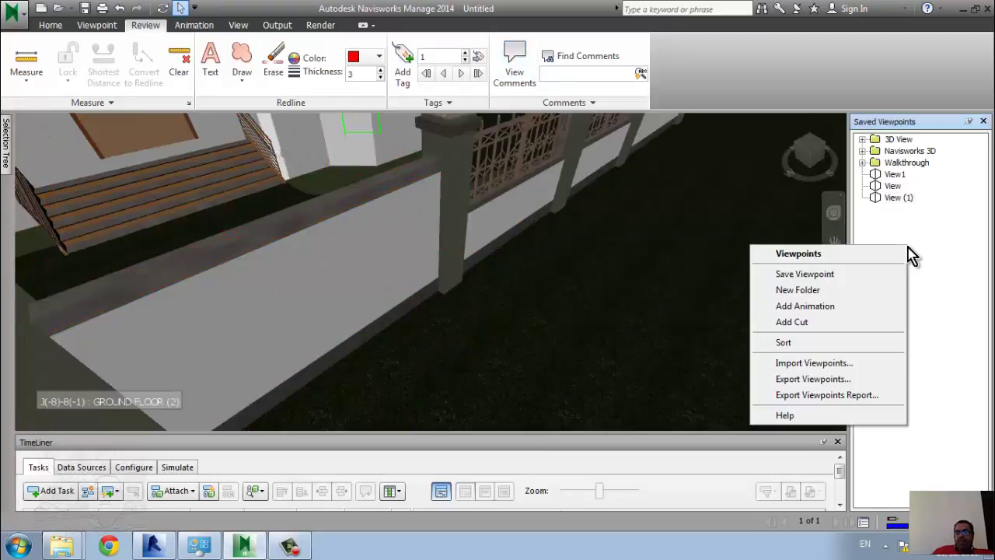
pyautogui.click(872, 310)
pyautogui.click(892, 186)
# - Drag View1, View and View (1) into Animation as its frames
pyautogui.click(894, 174)
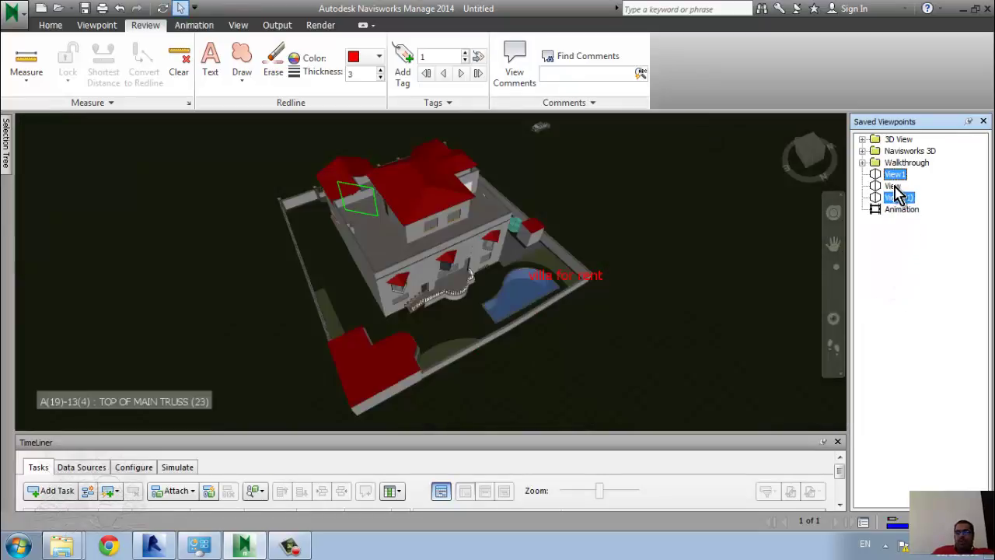
pyautogui.keyDown('shift'); pyautogui.click(896, 194); pyautogui.keyUp('shift')
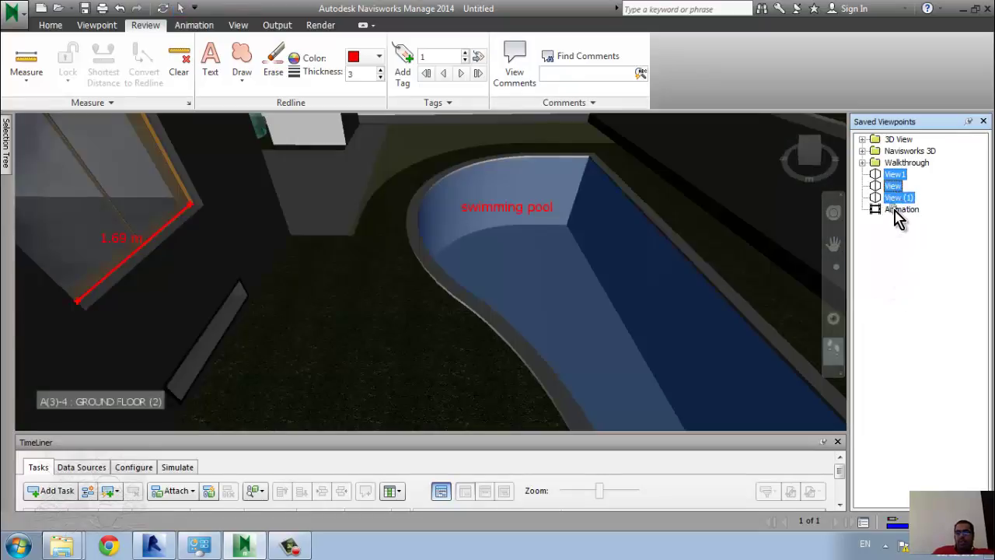
pyautogui.moveTo(886, 184); pyautogui.dragTo(894, 210)
pyautogui.click(903, 176)
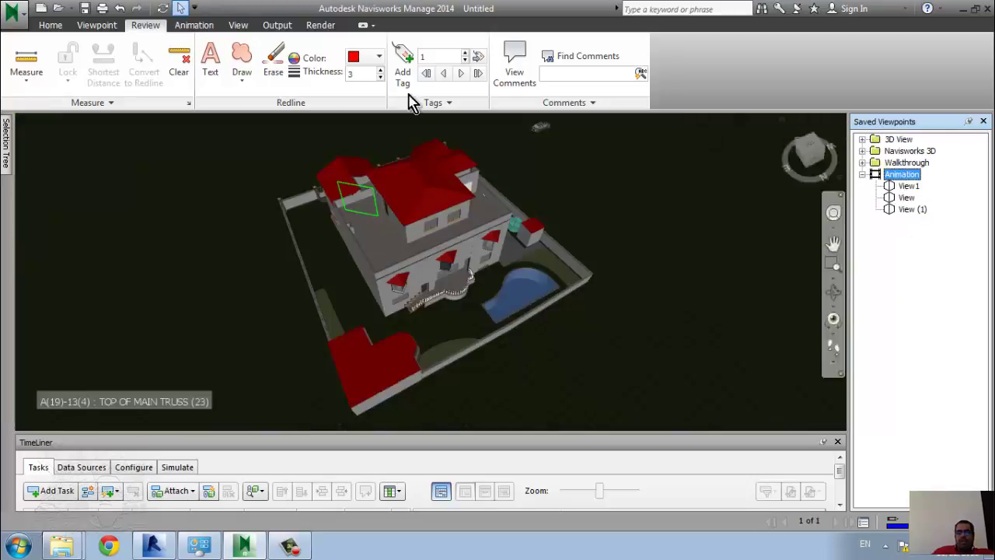
pyautogui.click(87, 26)
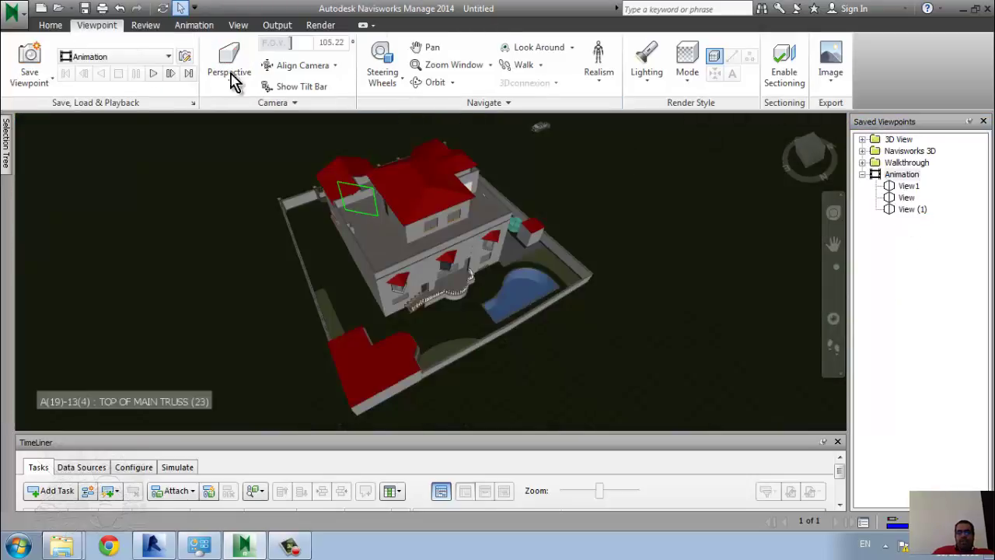
# - Play Animation so the camera flies through View1, View and View (1), then return to Review
pyautogui.click(155, 74)
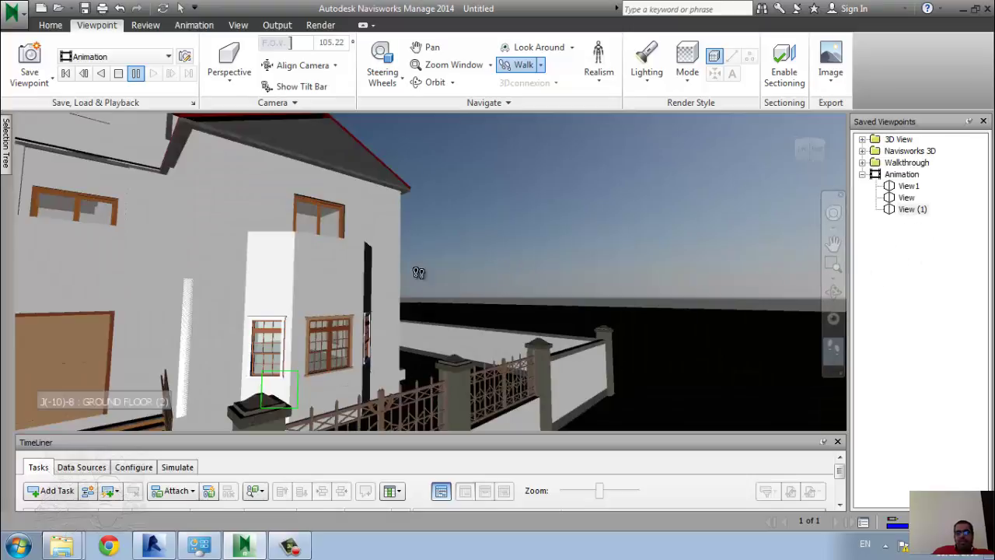
pyautogui.click(145, 25)
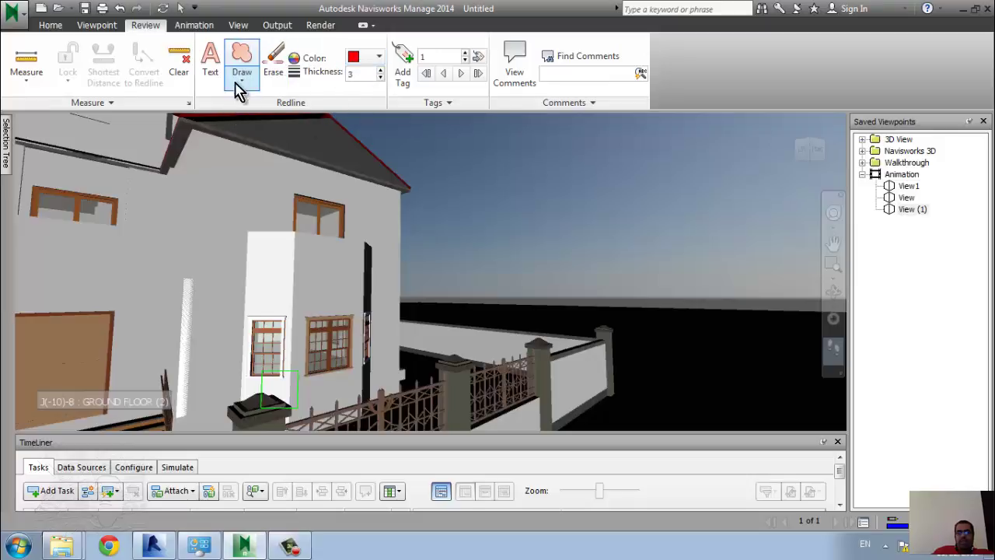
# - Check the Redline Color choices and leave the colour set to red
pyautogui.click(379, 57)
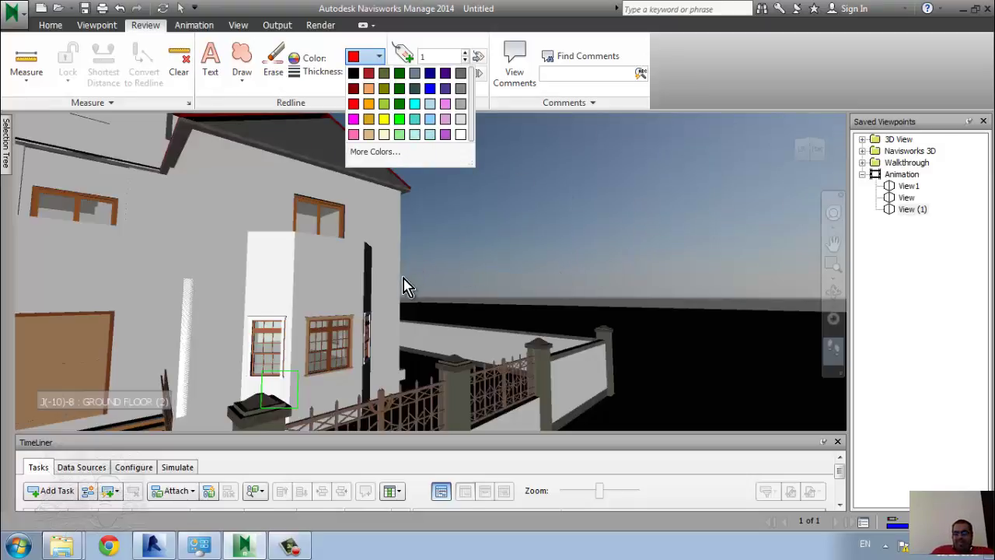
pyautogui.click(745, 101)
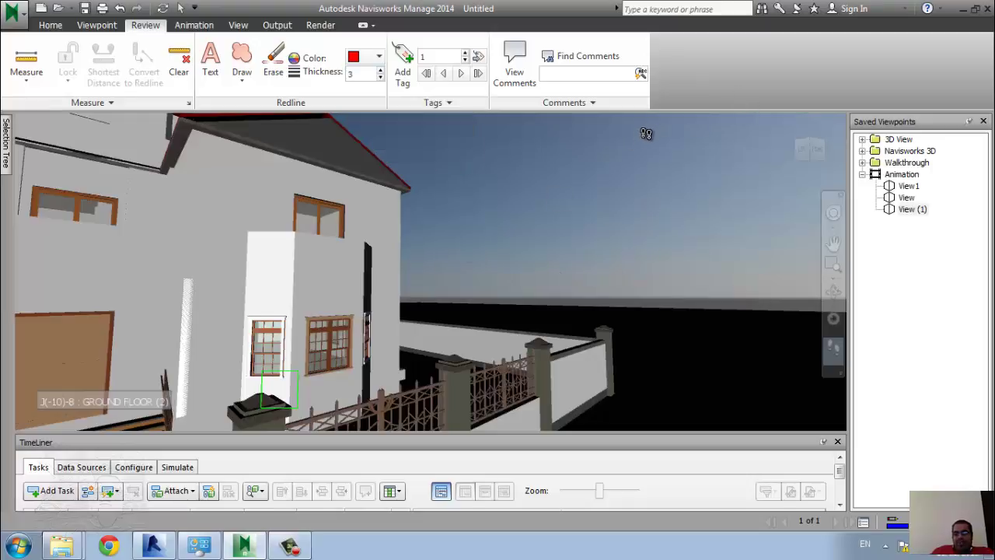